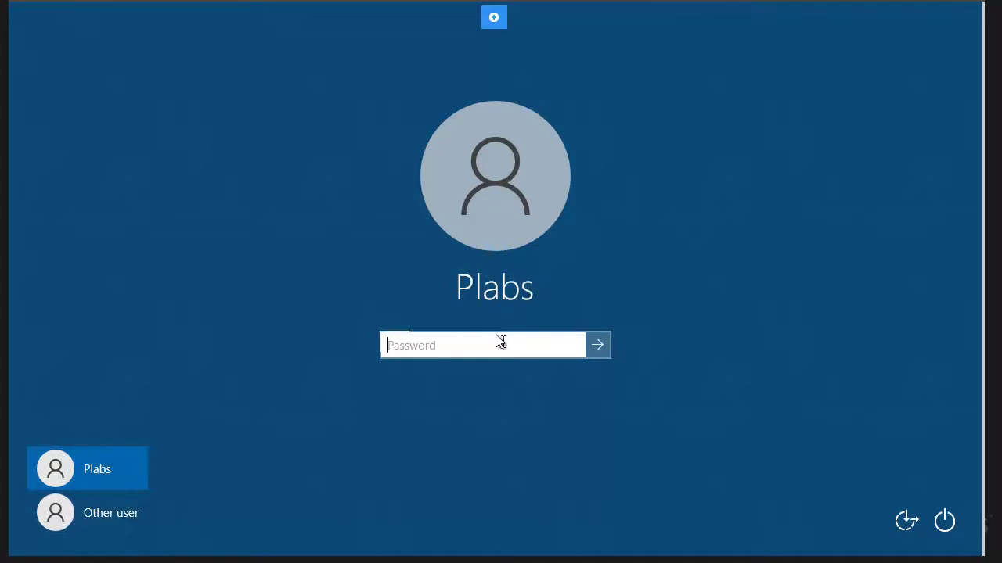
- Sign in to PRACTICELABS as the new domain user with their user name and password
click(107, 515)
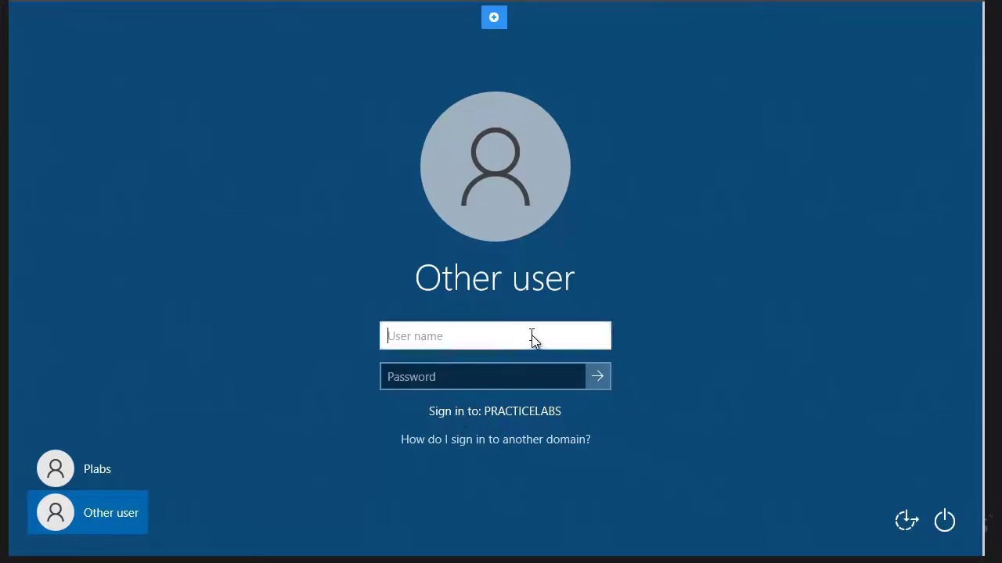
key(Tab)
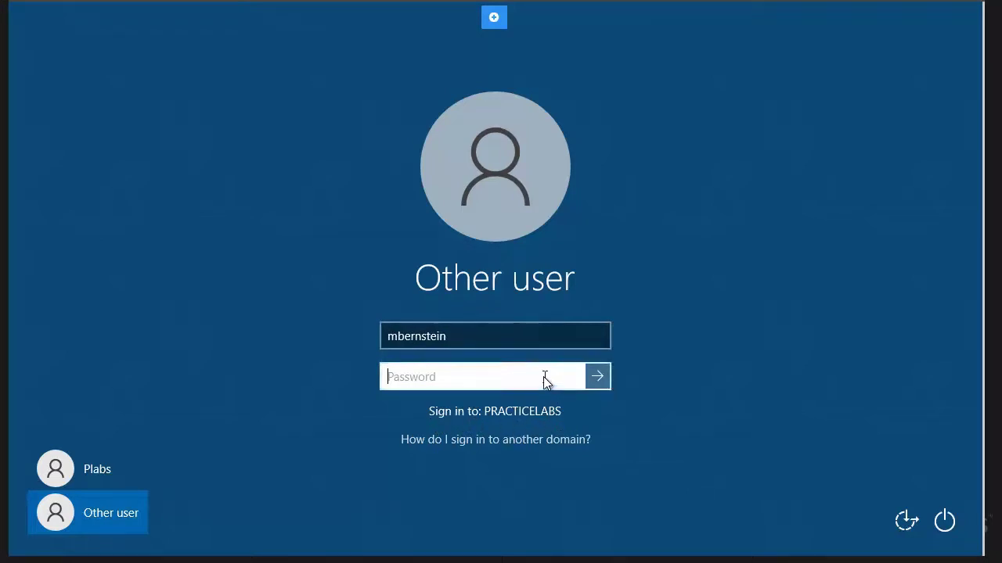
key(Return)
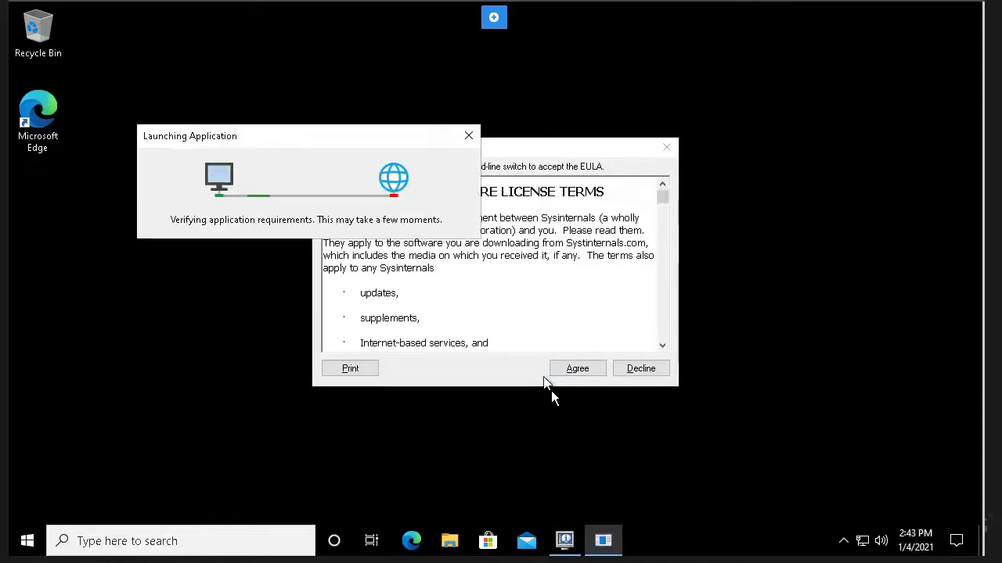
- Accept the BGInfo license terms and reconnect to reach the Administrator sign-in screen
click(581, 372)
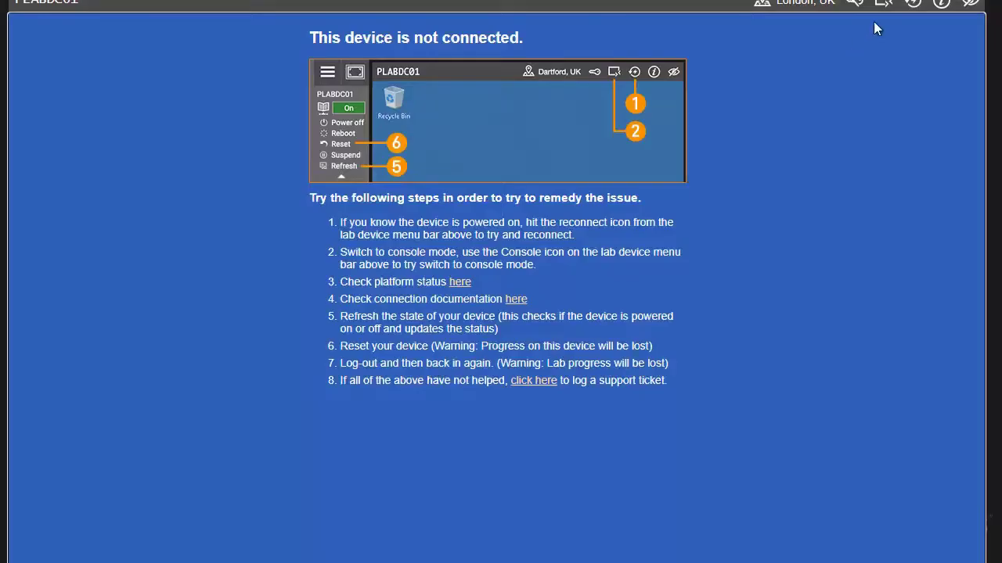
click(911, 4)
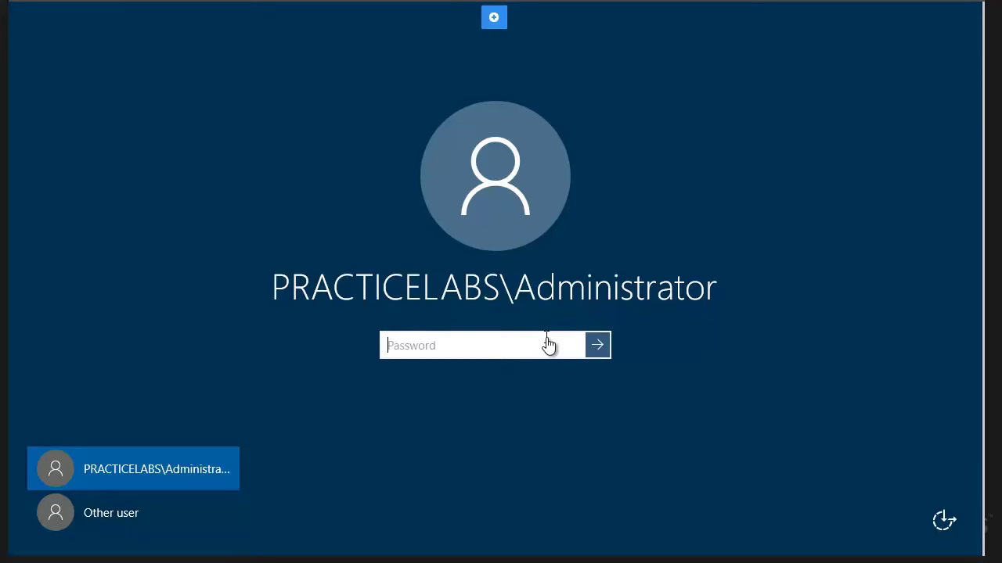
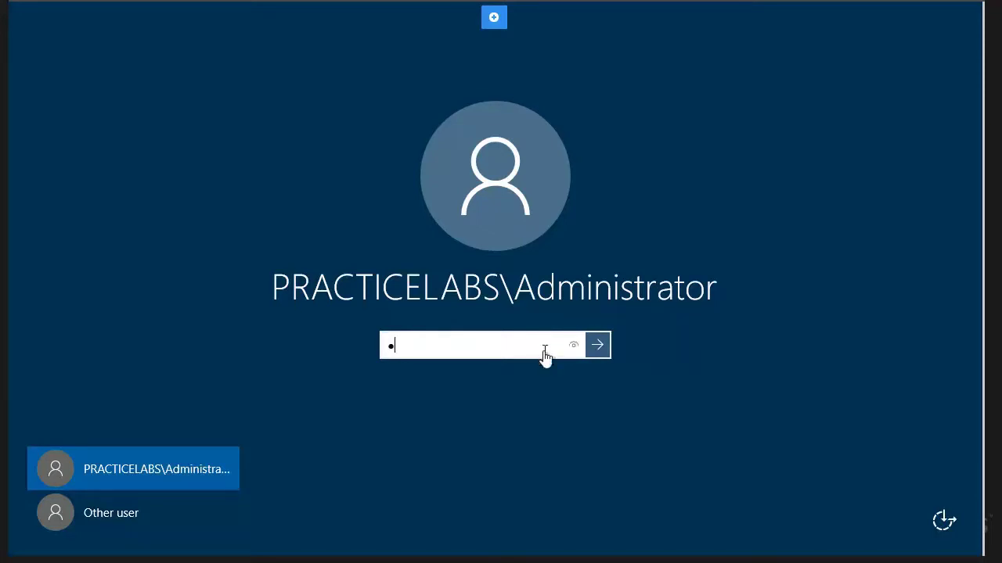
- Sign in as Administrator, cancel the user's properties, minimize ADUC and close Server Manager
key(Return)
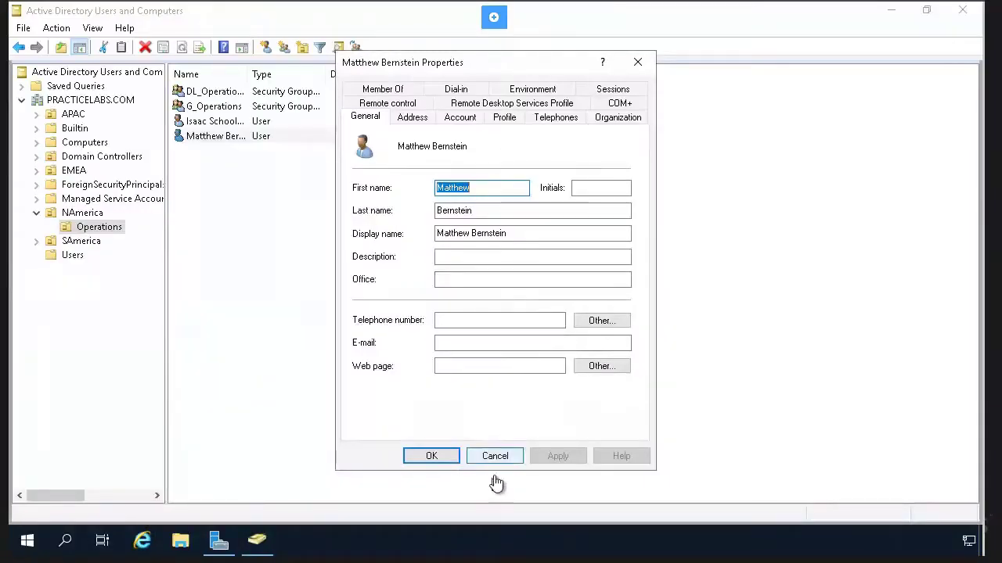
click(504, 461)
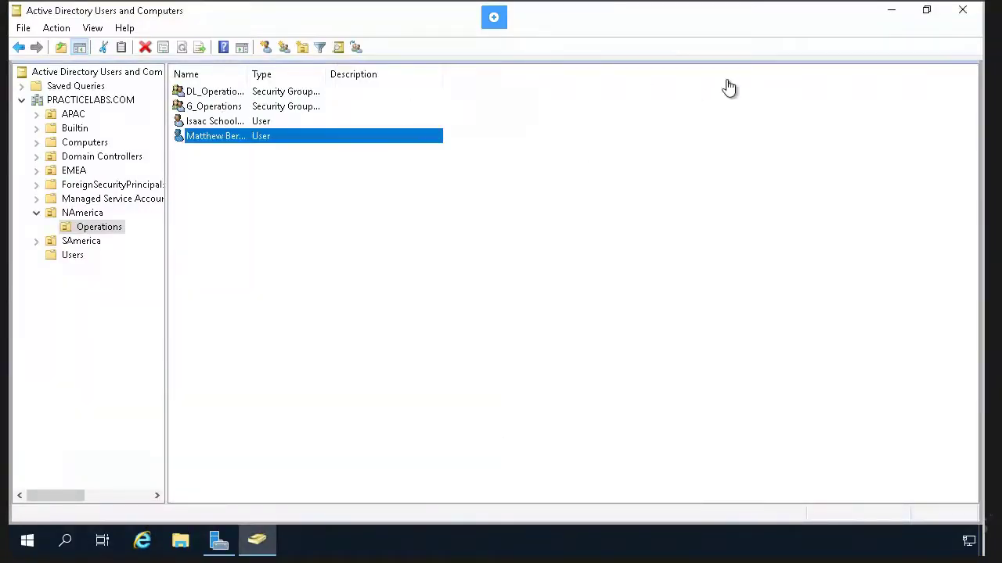
click(892, 12)
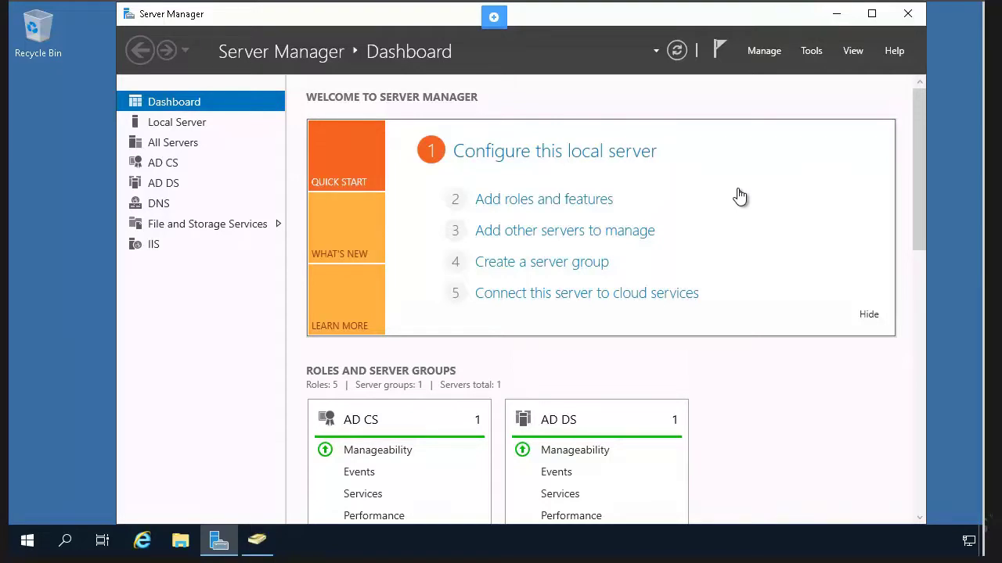
click(908, 14)
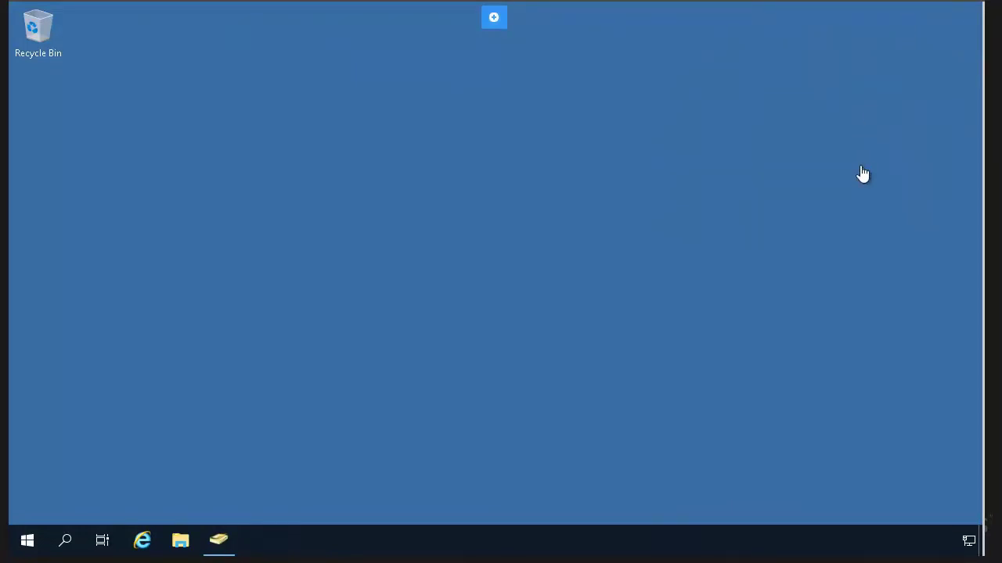
- Reopen Server Manager from Start and launch Active Directory Users and Computers from Tools
click(26, 548)
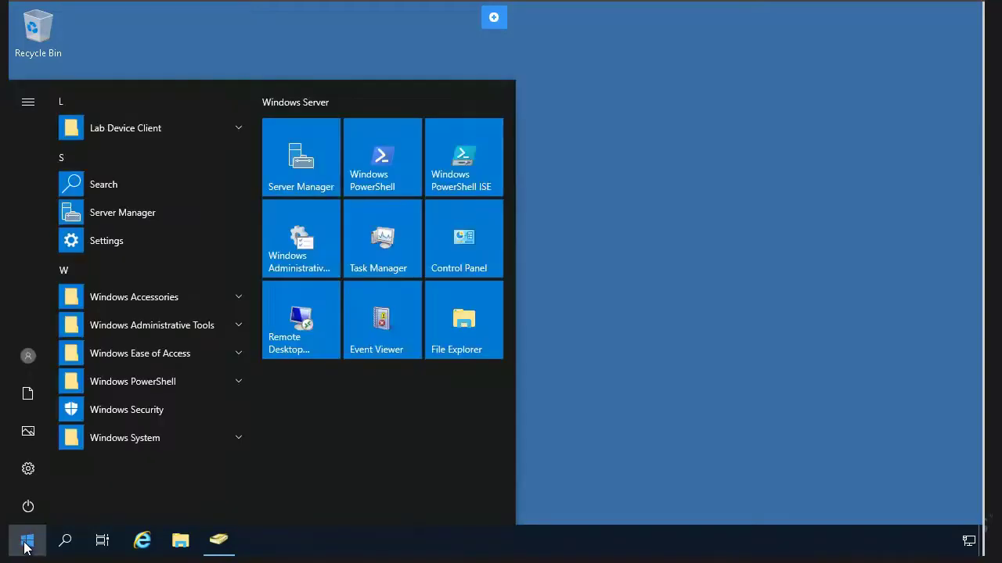
click(307, 157)
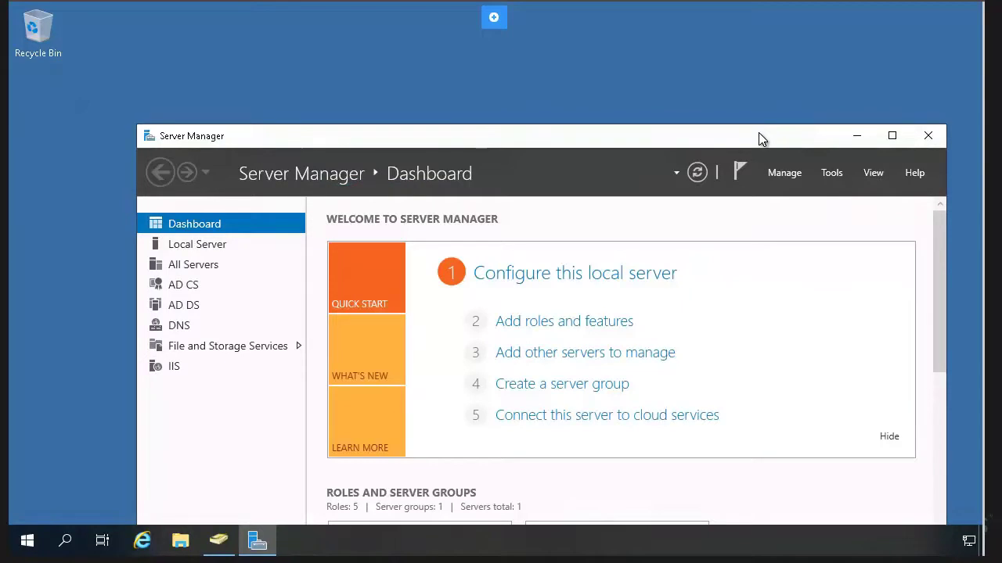
drag(758, 133, 746, 51)
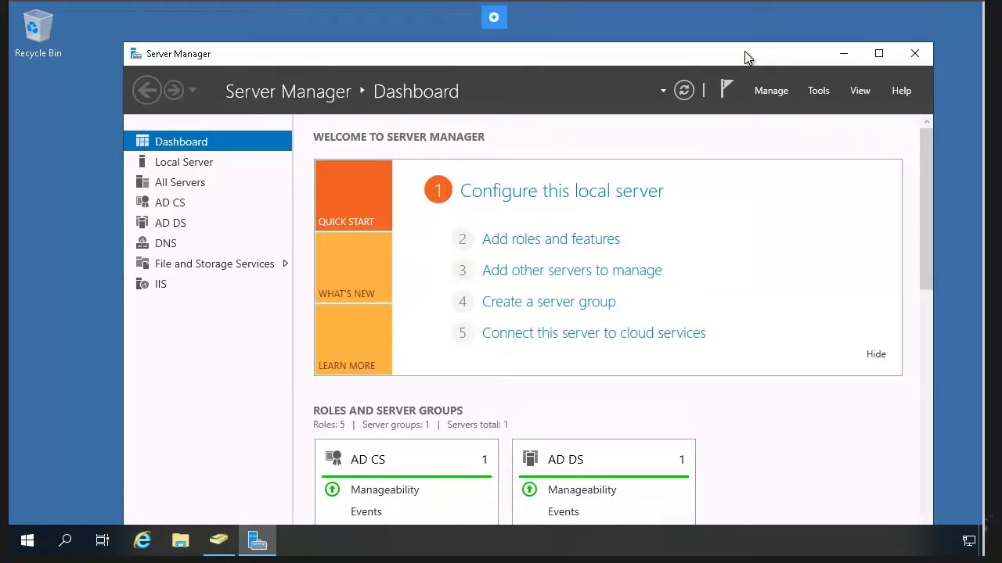
click(824, 90)
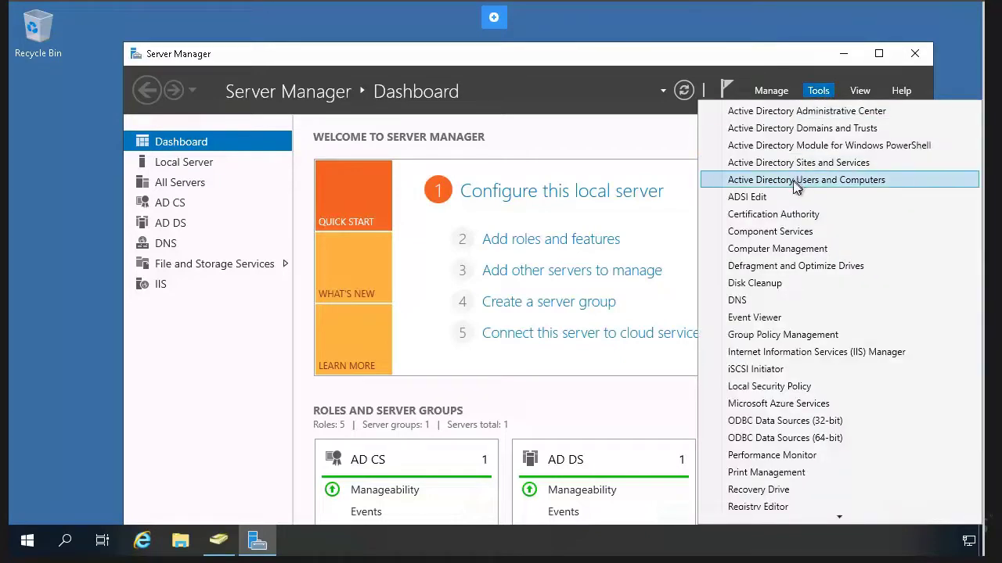
click(840, 181)
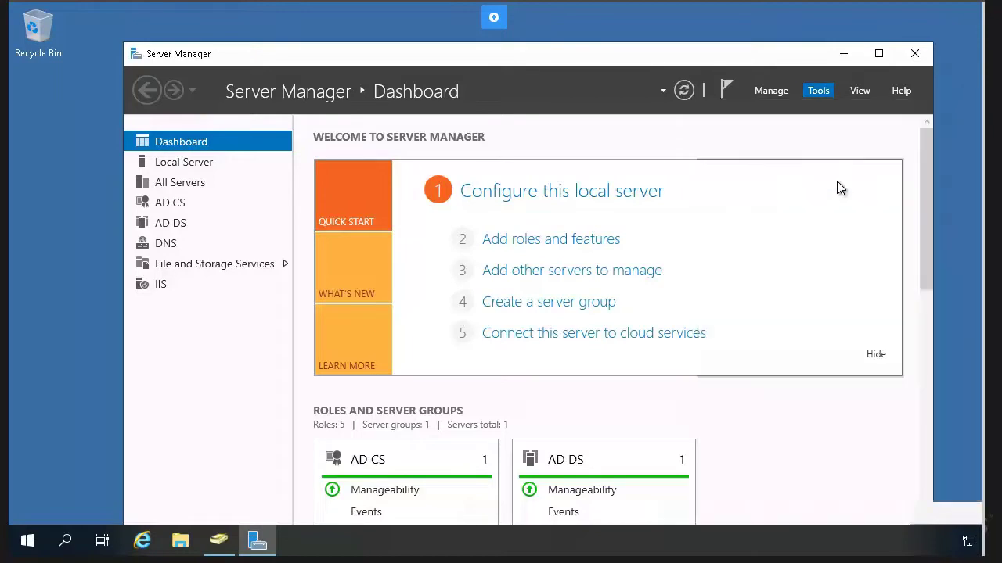
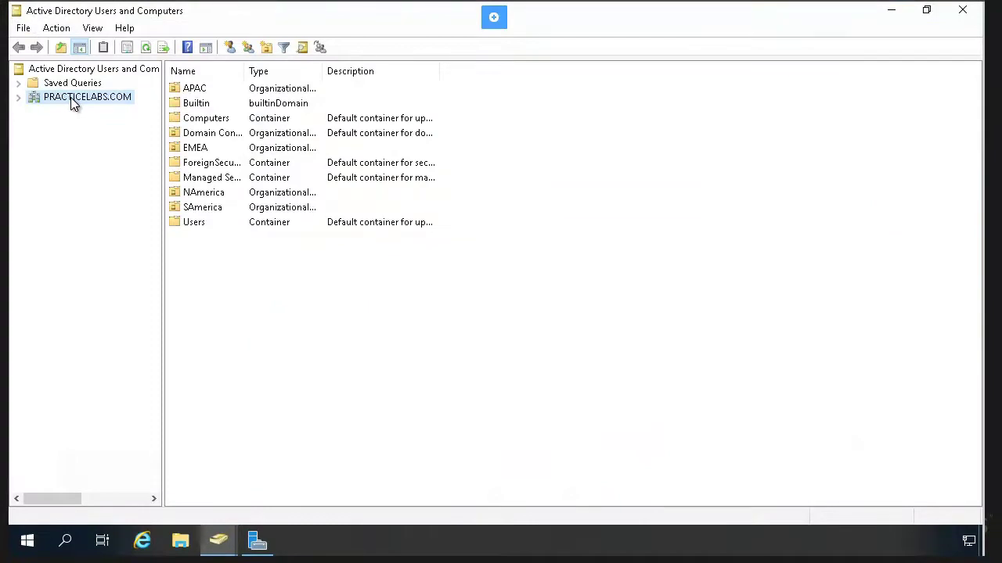
- Expand PRACTICELABS.COM, select the Users container and bring up its New submenu
click(18, 97)
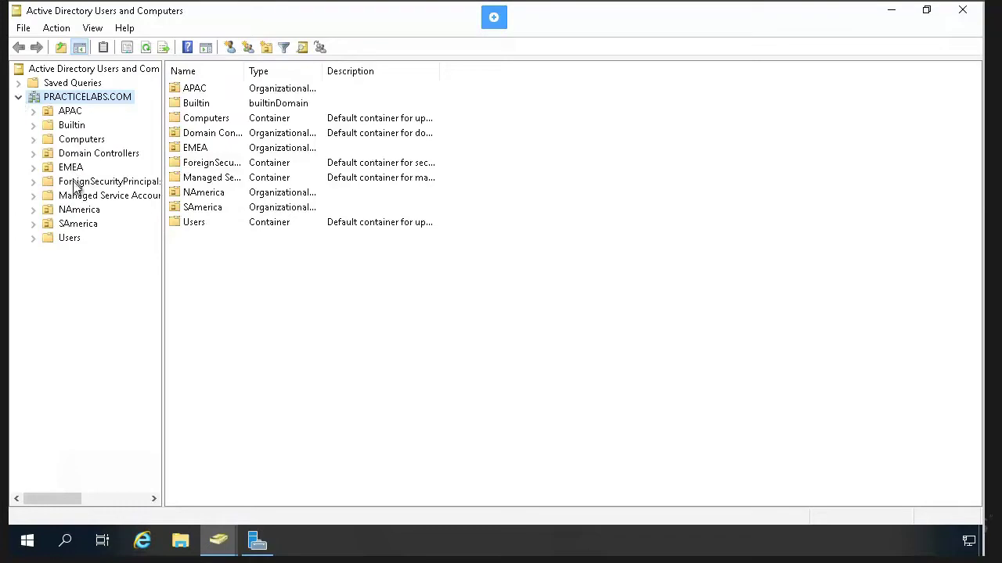
click(69, 239)
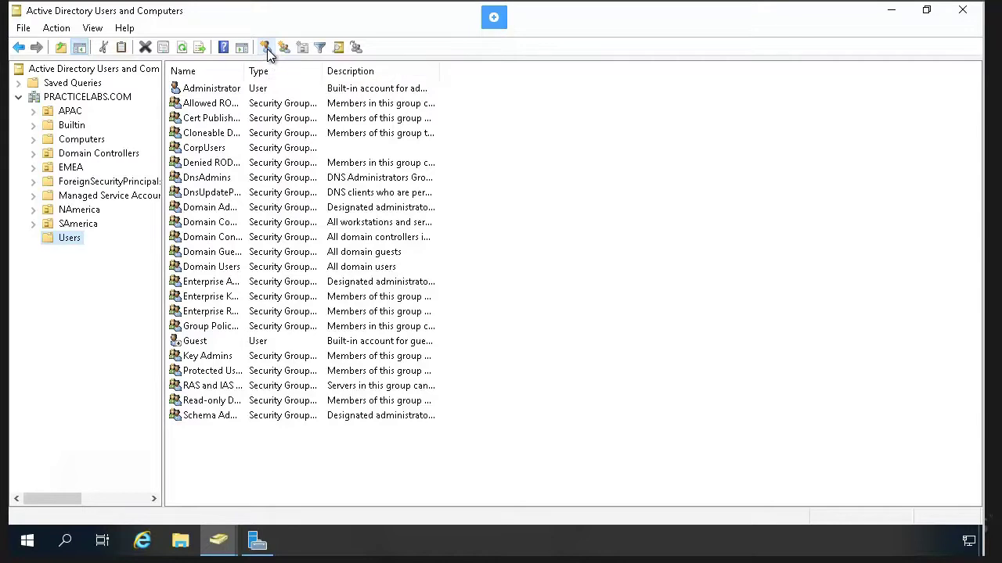
right_click(68, 234)
mouse_move(116, 287)
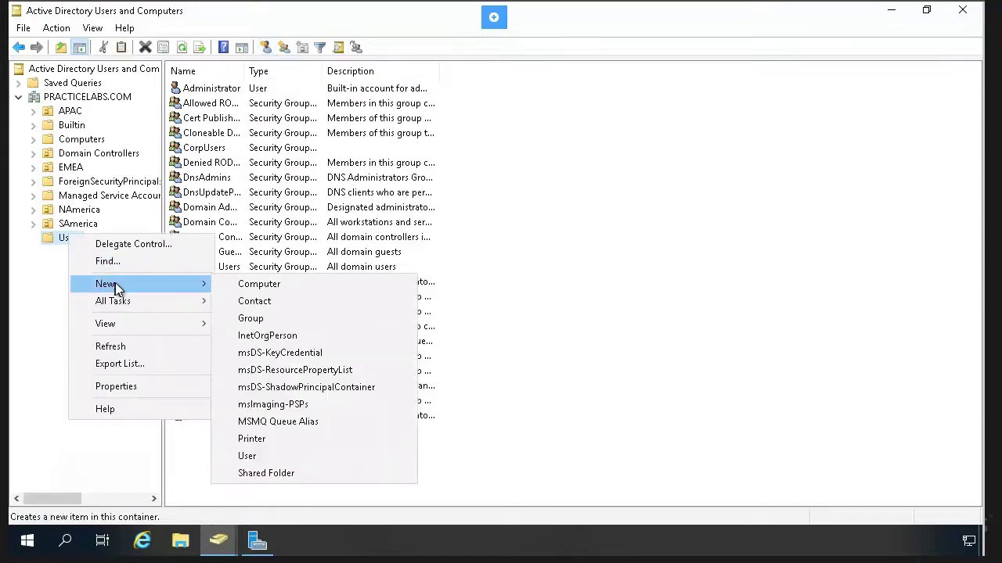
- Start a New User in Users with first name and logon name plabs
click(249, 456)
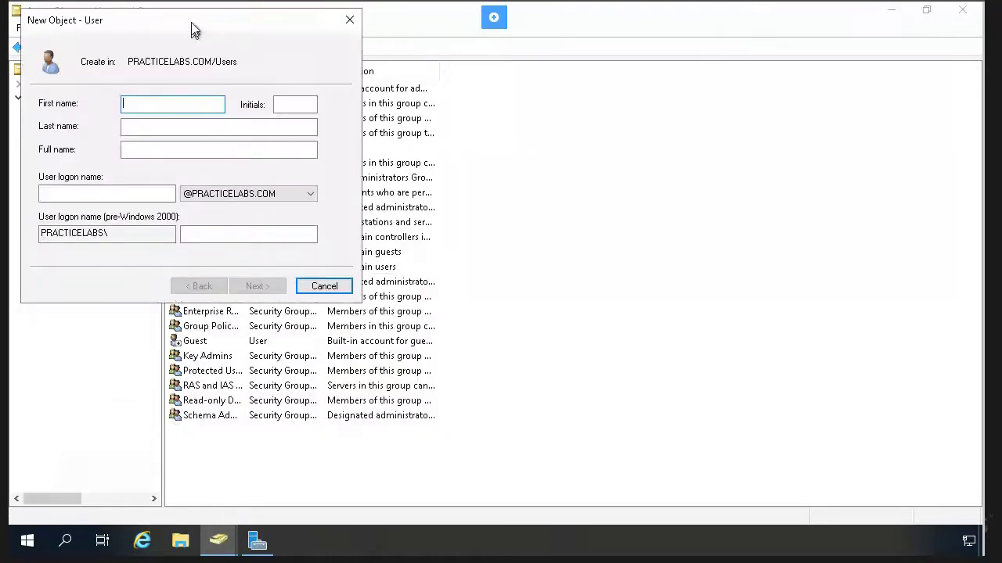
drag(198, 15, 327, 32)
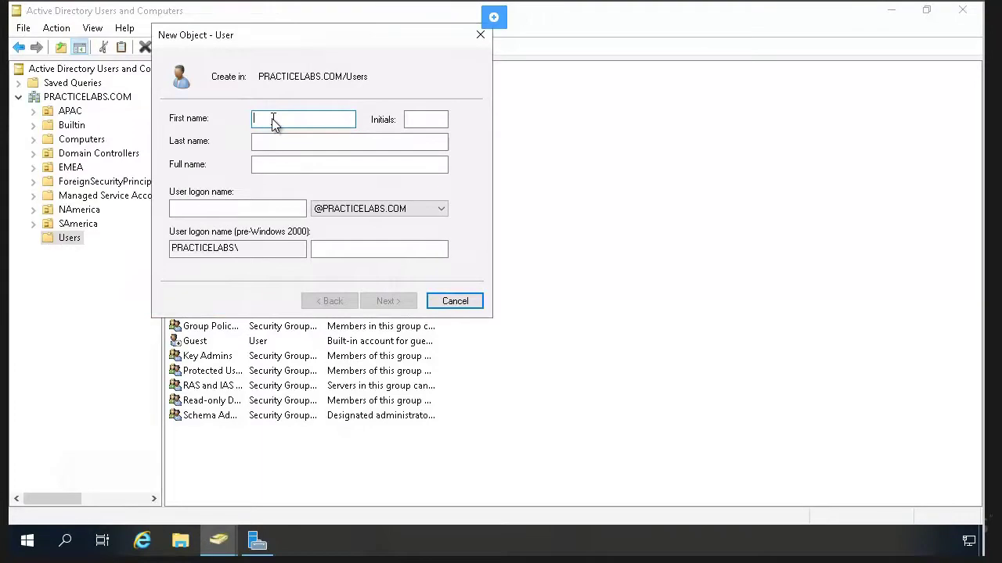
text(plabs)
click(196, 212)
text(plabs)
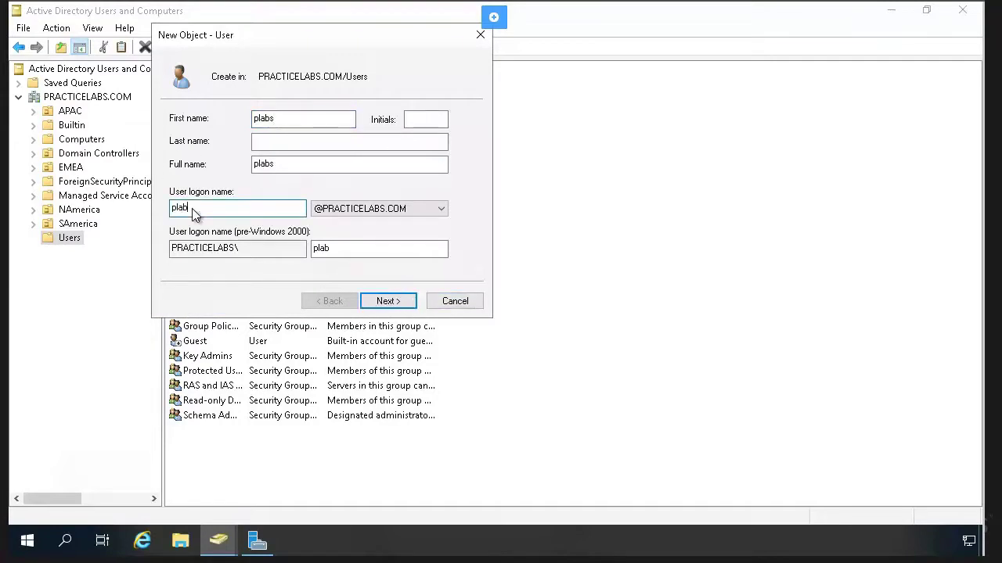
click(379, 302)
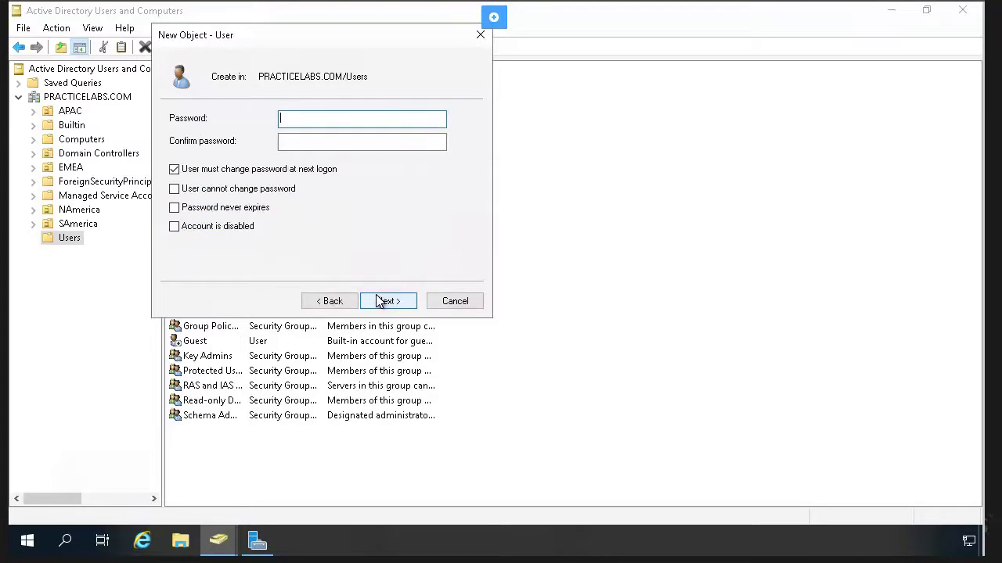
- Enter and confirm the account password, set it to never expire, finish, and allow the lab client install
click(174, 169)
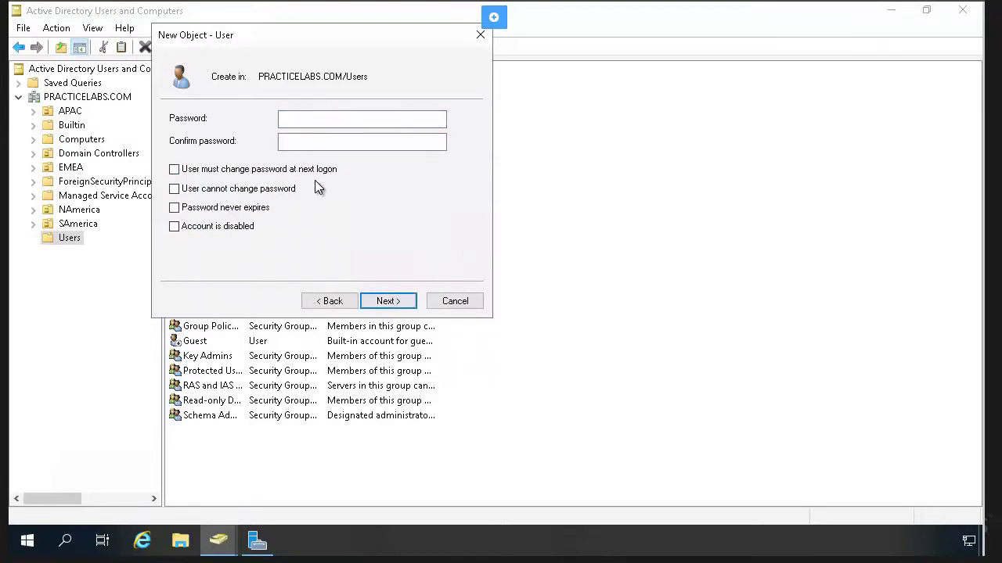
click(175, 207)
click(355, 119)
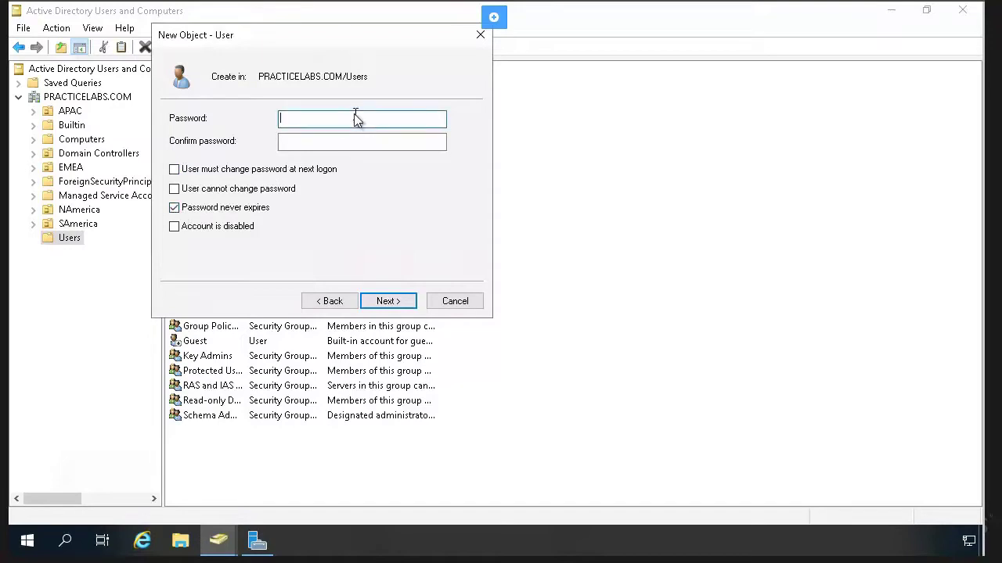
key(Tab)
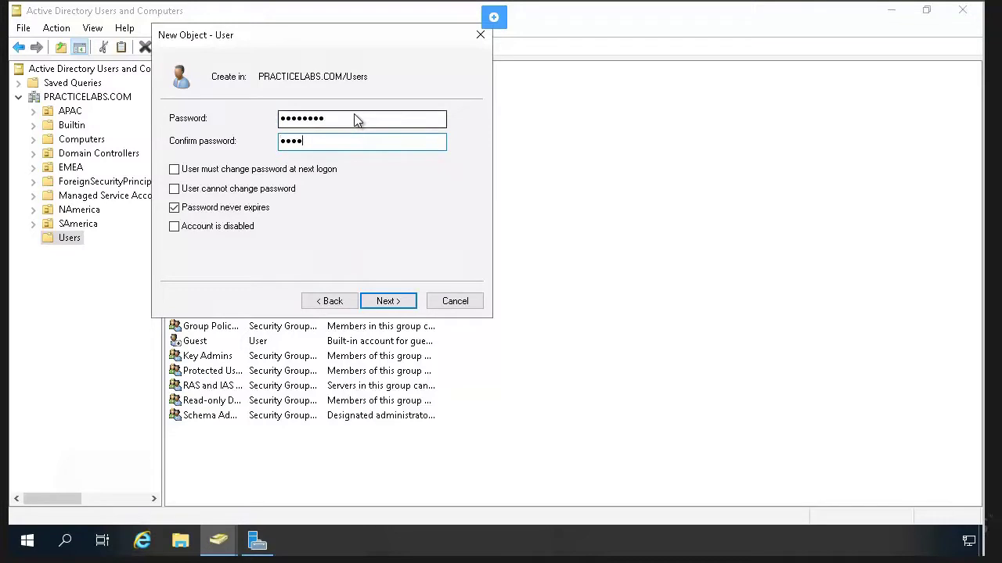
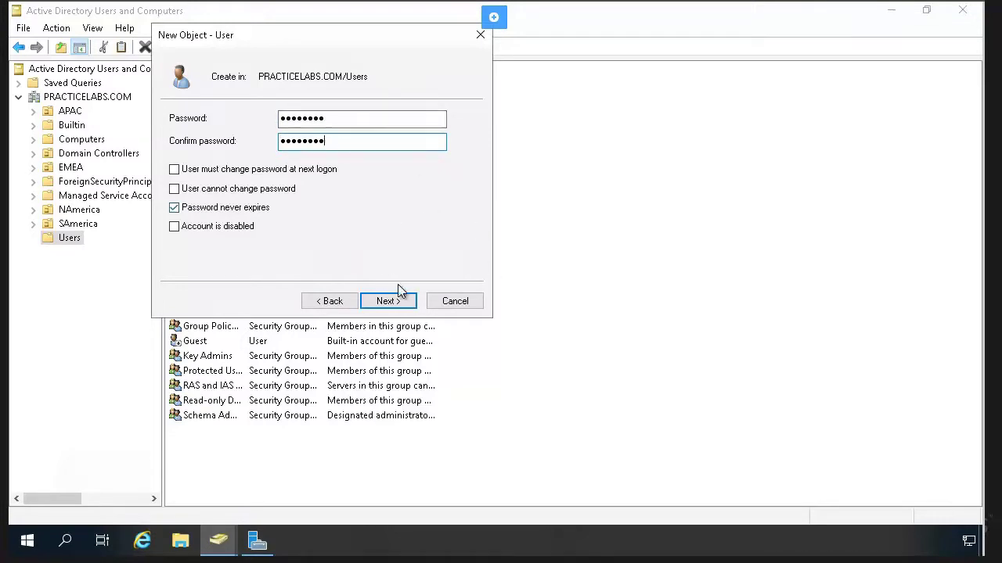
click(400, 302)
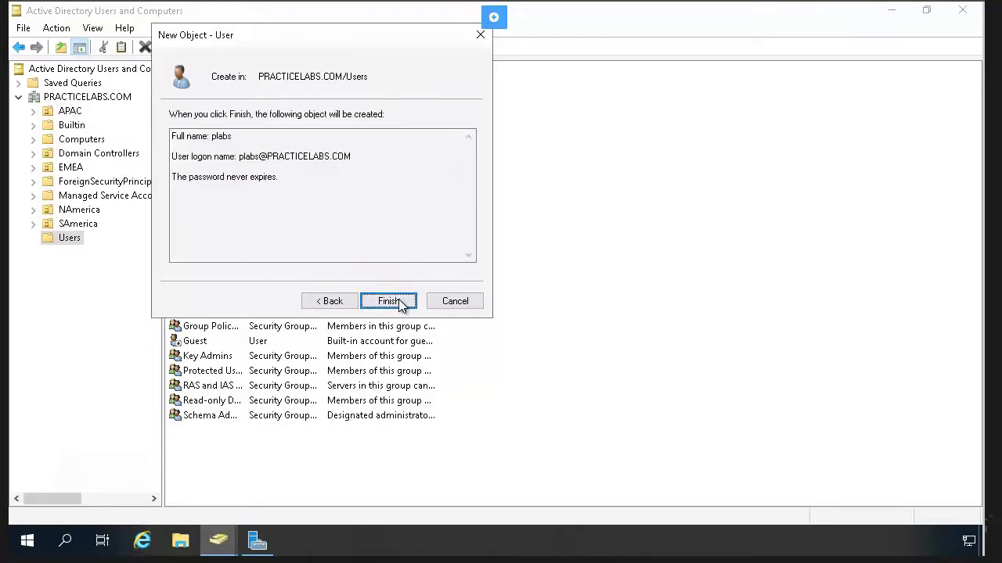
click(388, 301)
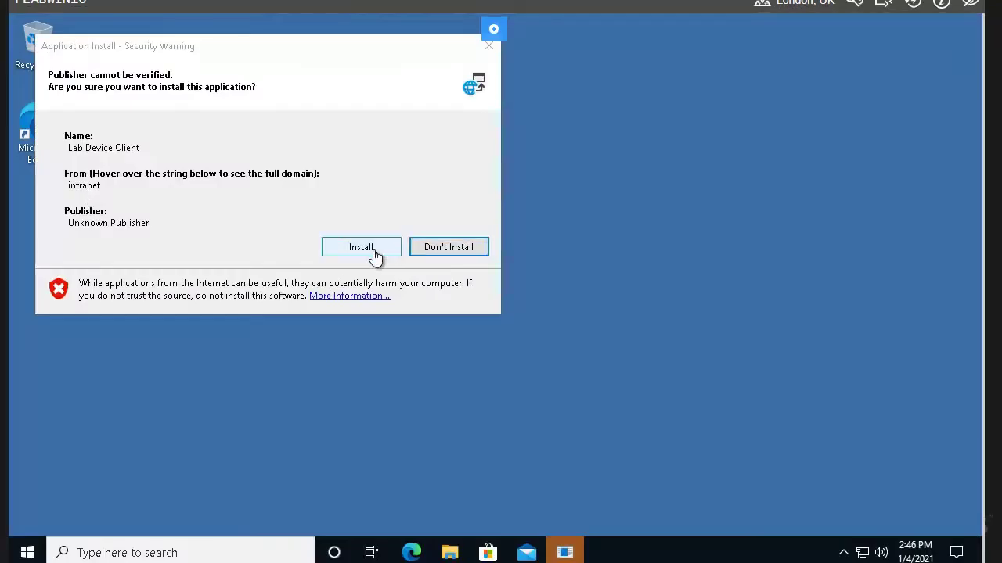
click(374, 250)
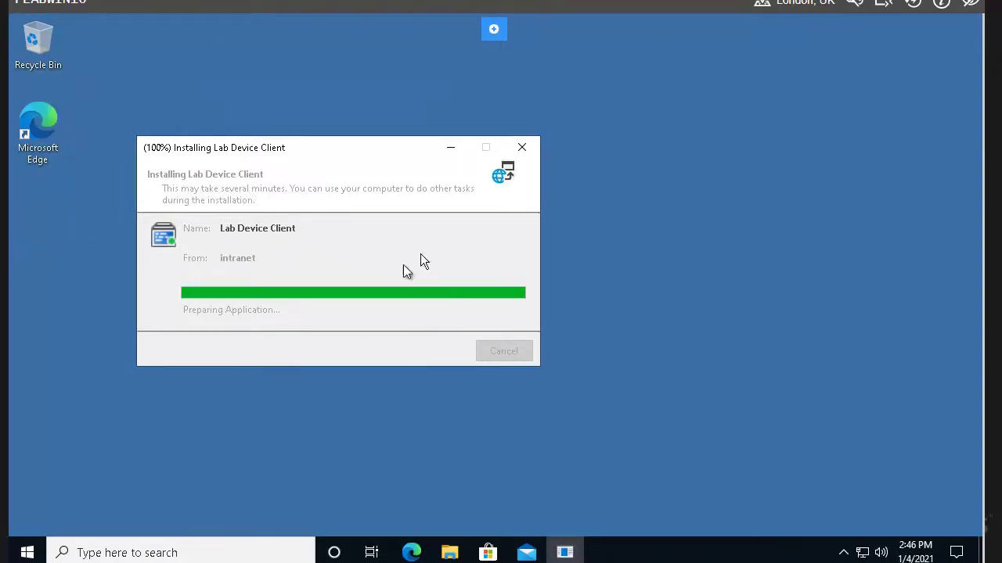
- Sign out of the Windows 10 session from the Start context menu, then reconnect to the client
right_click(27, 552)
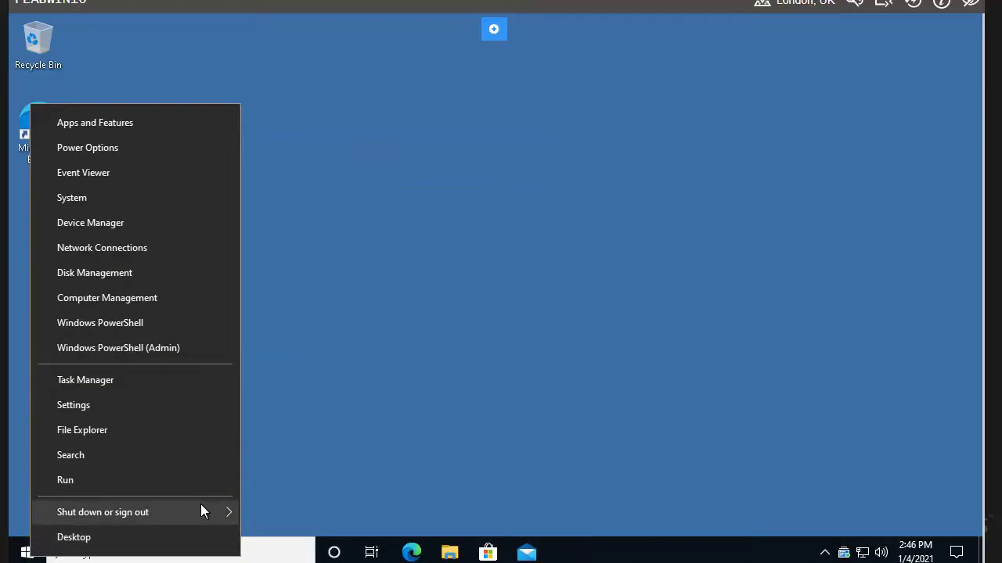
mouse_move(211, 512)
click(281, 456)
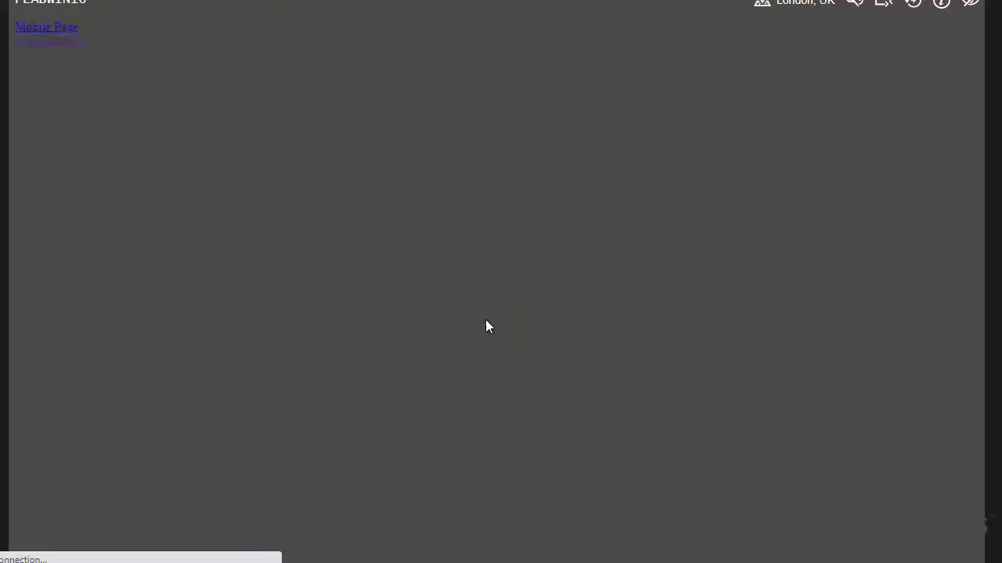
click(912, 5)
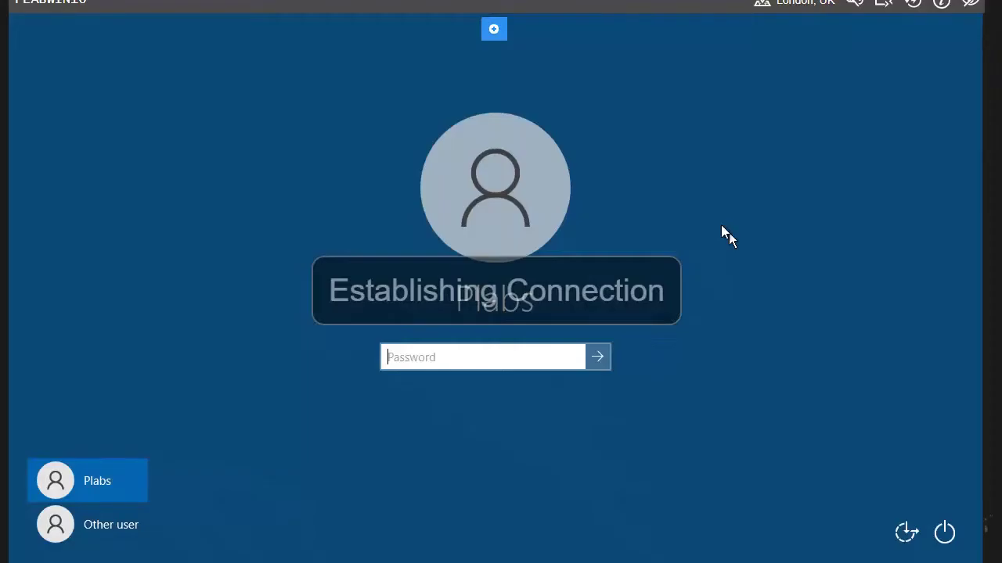
- Choose Other user on the sign-in screen and enter plabs as the user name
click(98, 532)
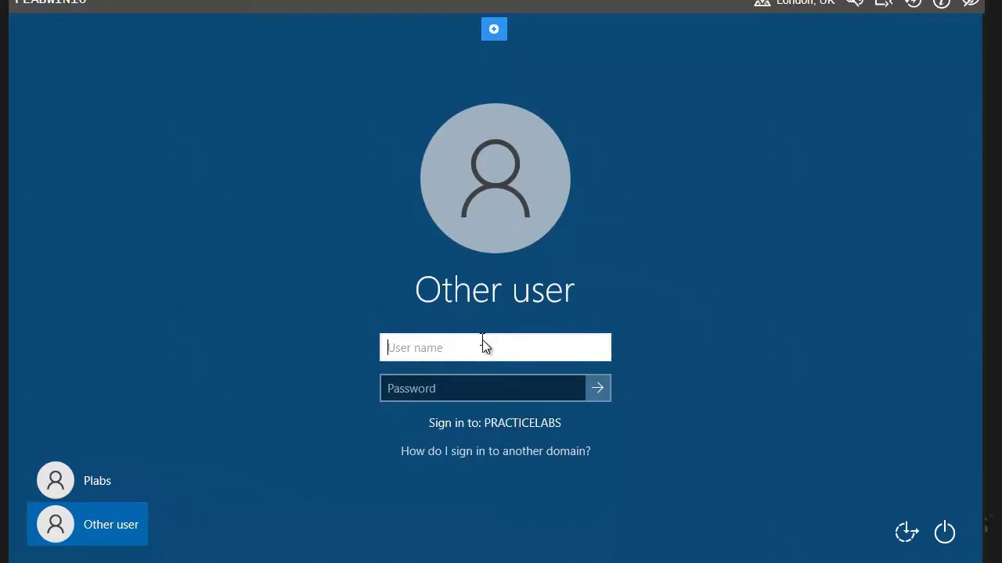
text(plabs)
key(Tab)
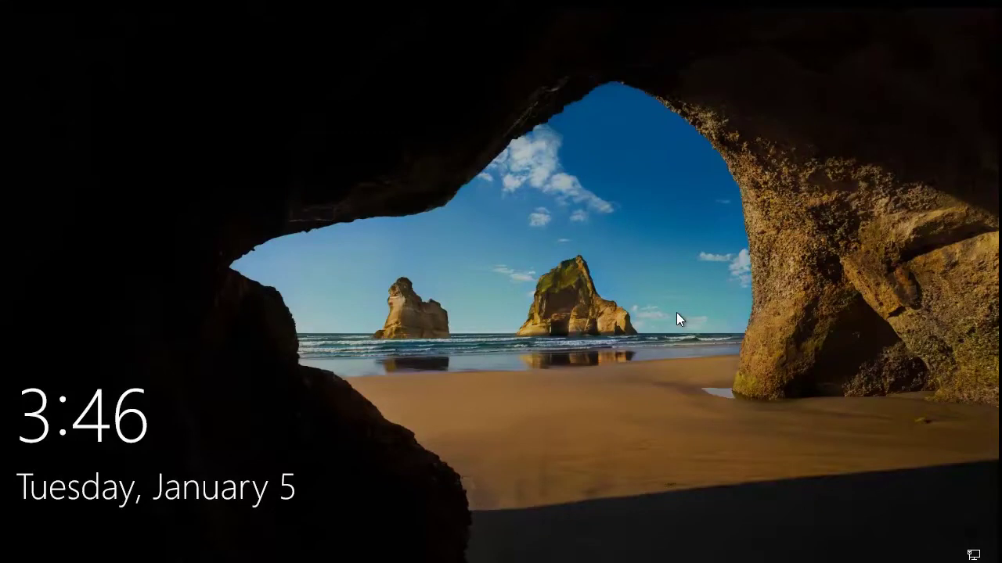
- Dismiss the lock screen, sign in as Administrator, and close the Win+X menu on the desktop
click(627, 290)
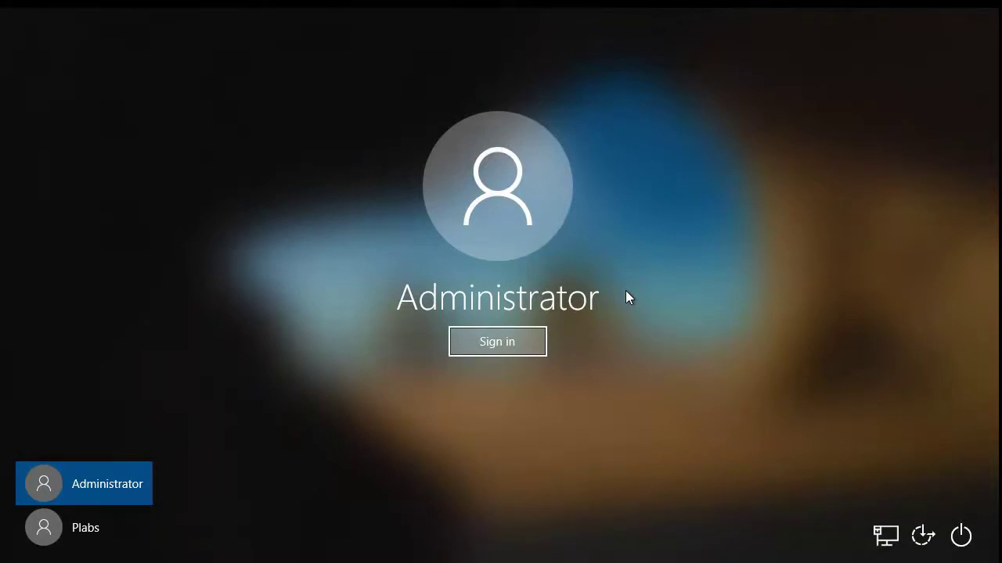
click(498, 346)
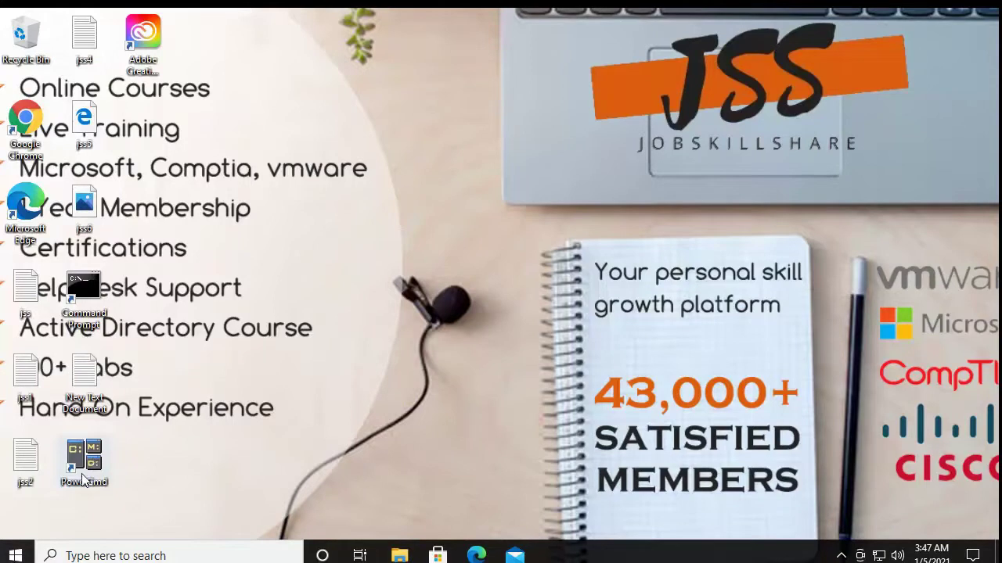
key(super+x)
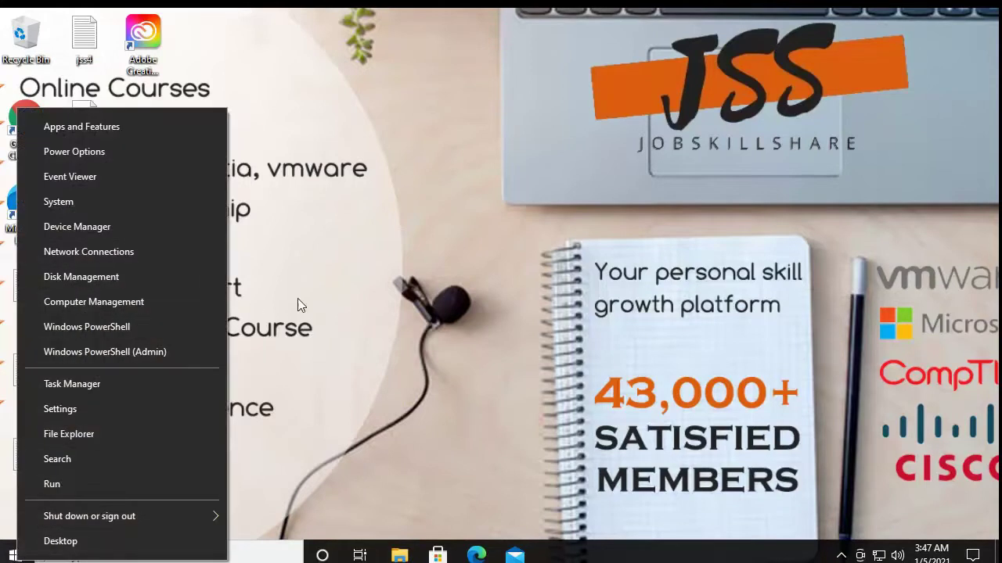
click(419, 268)
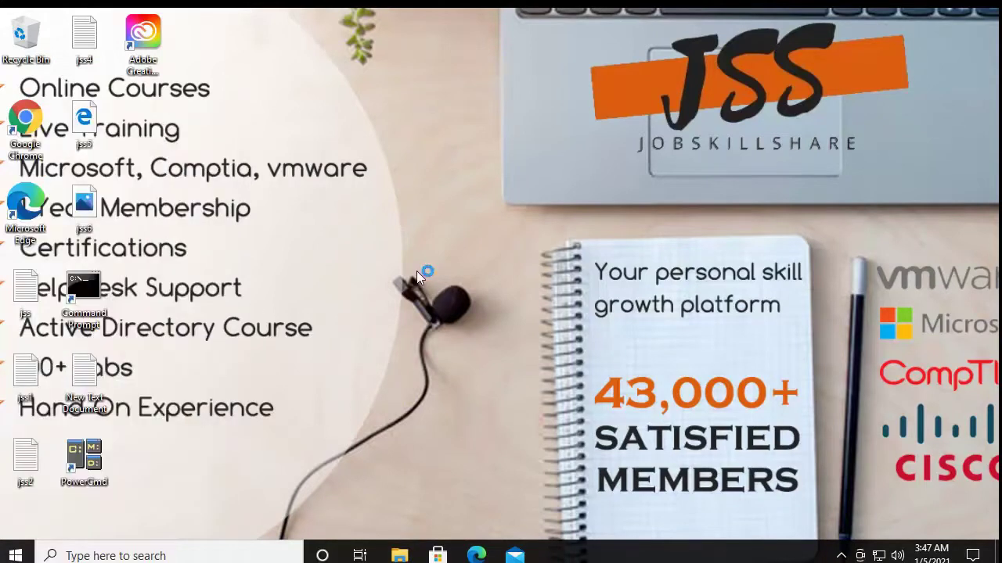
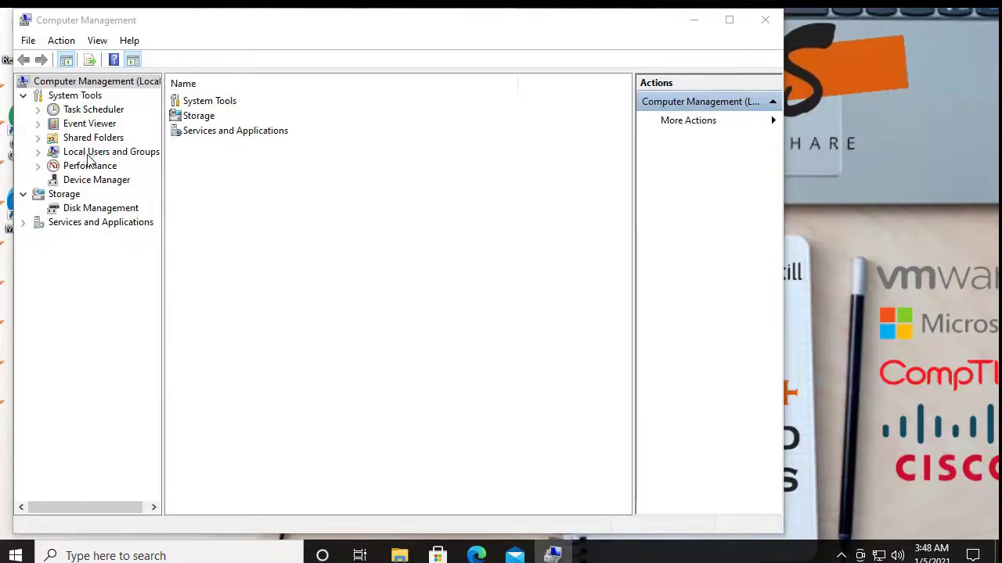
- Open the New User form under Local Users and Groups > Users
double_click(89, 155)
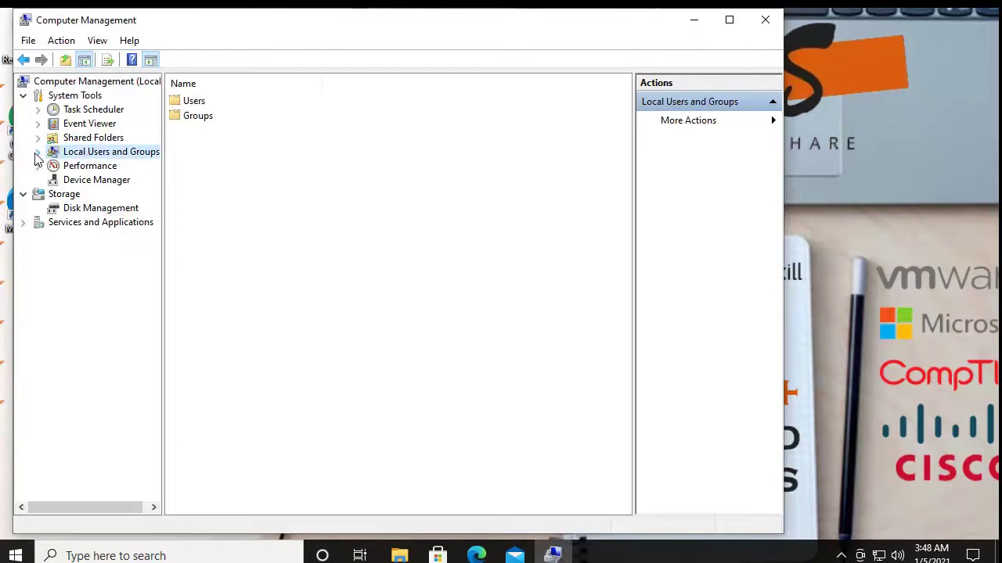
click(84, 168)
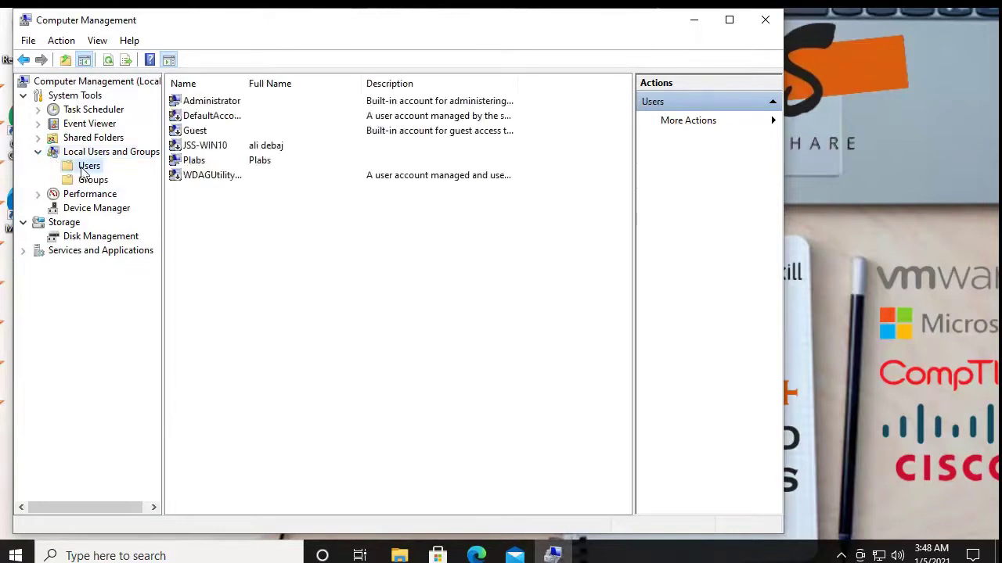
right_click(211, 231)
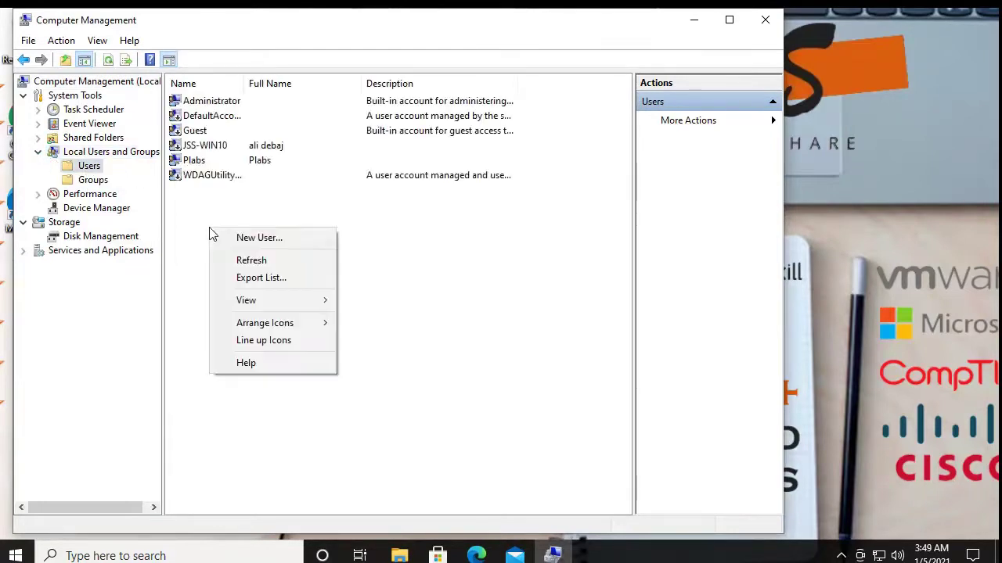
click(238, 238)
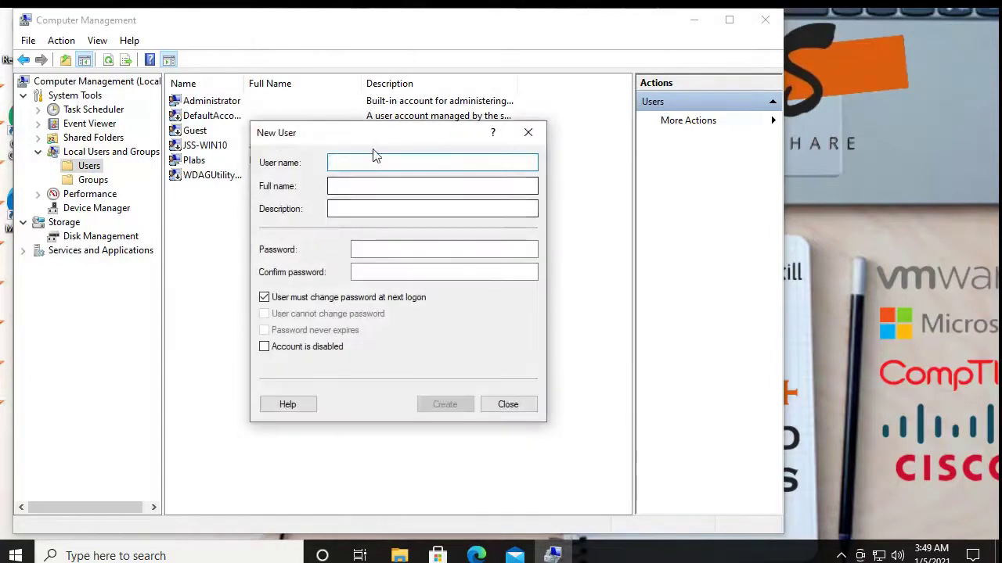
- Enter Plabs2 as both the user name and the full name
text(Plabs2)
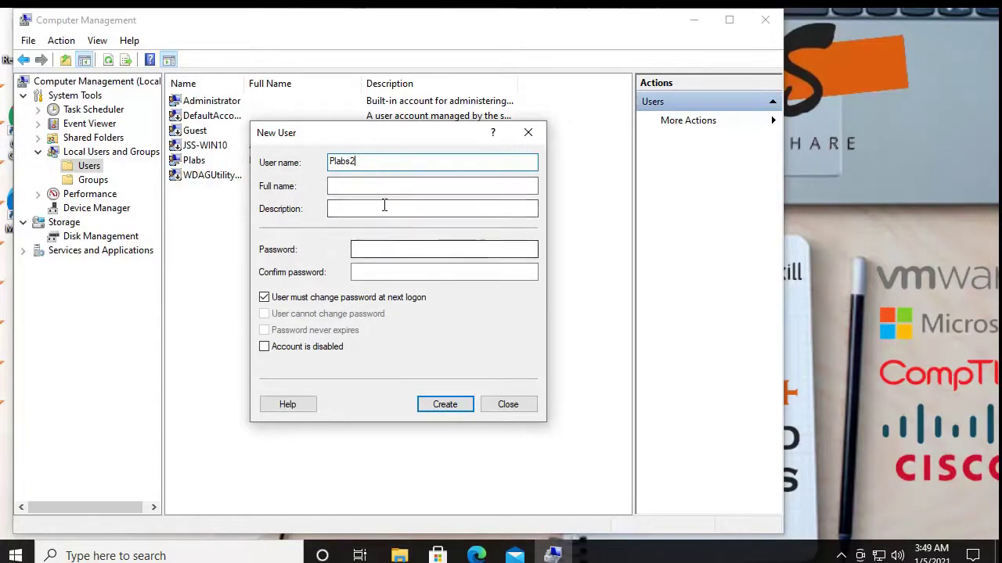
click(380, 189)
text(Plab2)
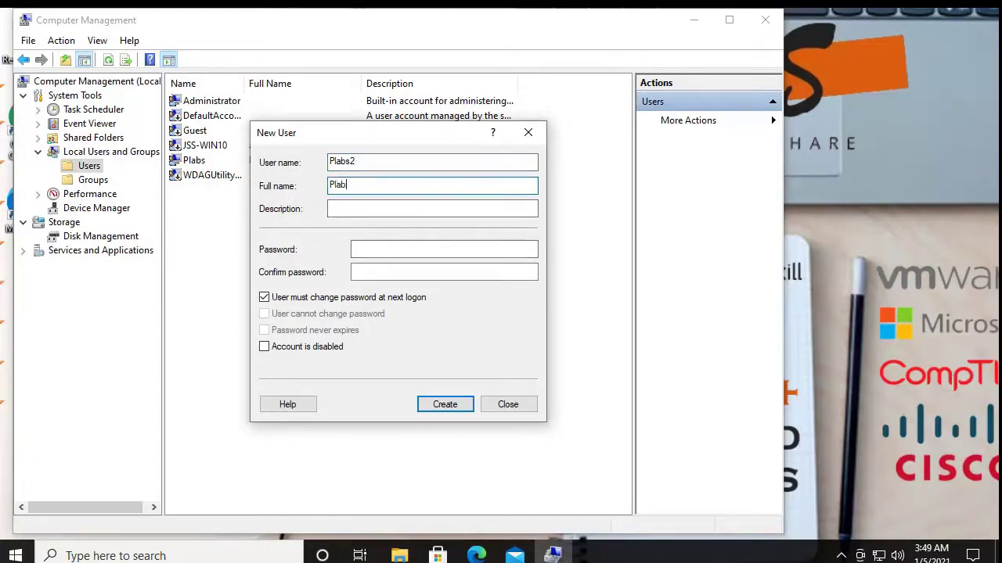
key(BackSpace)
text(s2)
- Enter and confirm the account password, set it to never expire, and create the Plabs2 account
key(Tab)
key(Tab)
key(Tab)
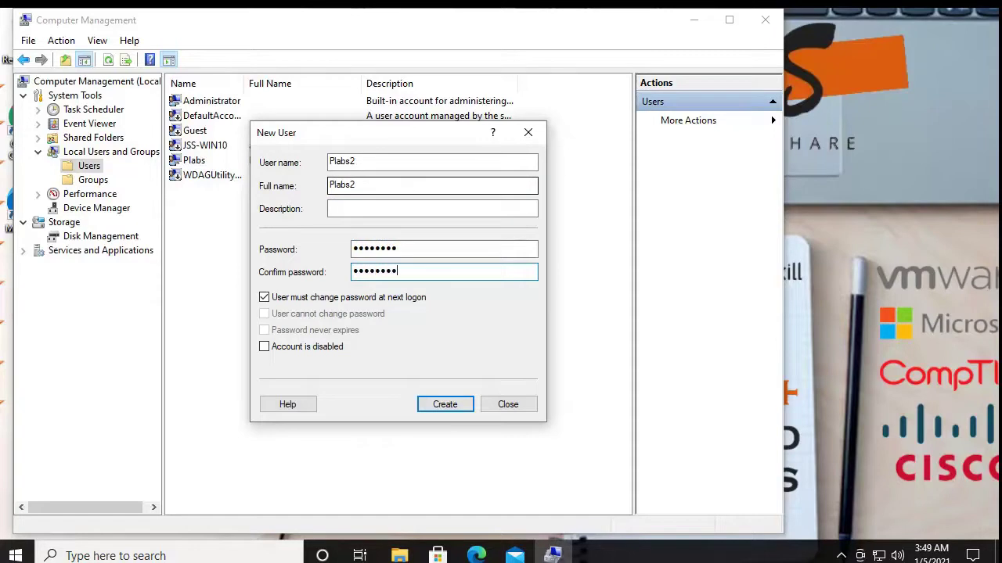
click(264, 299)
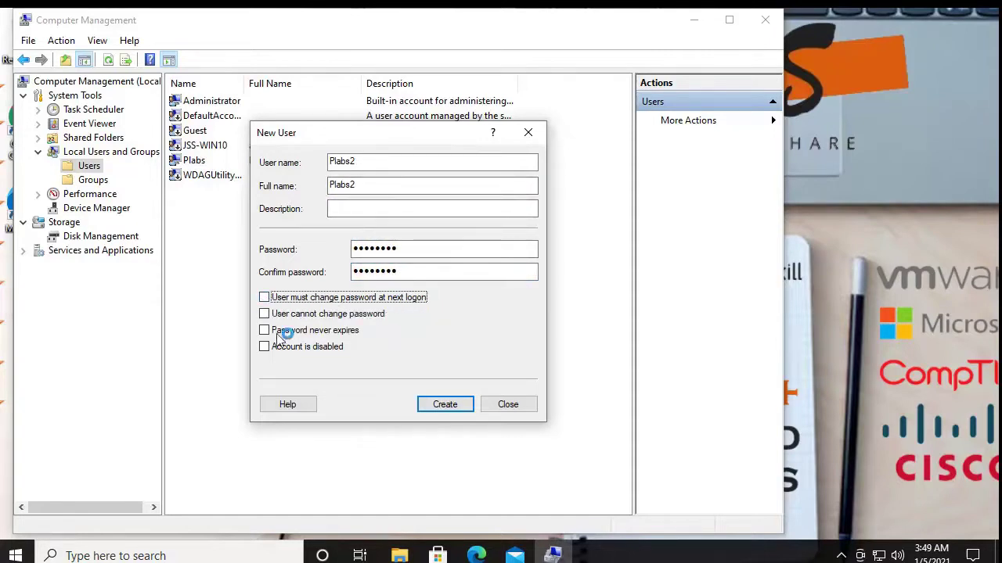
click(311, 329)
click(443, 407)
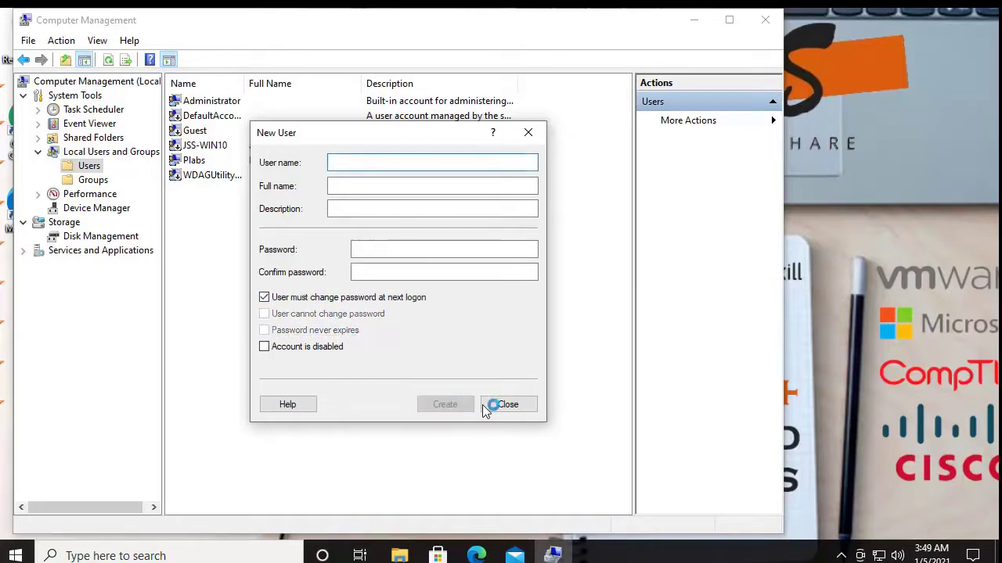
click(508, 404)
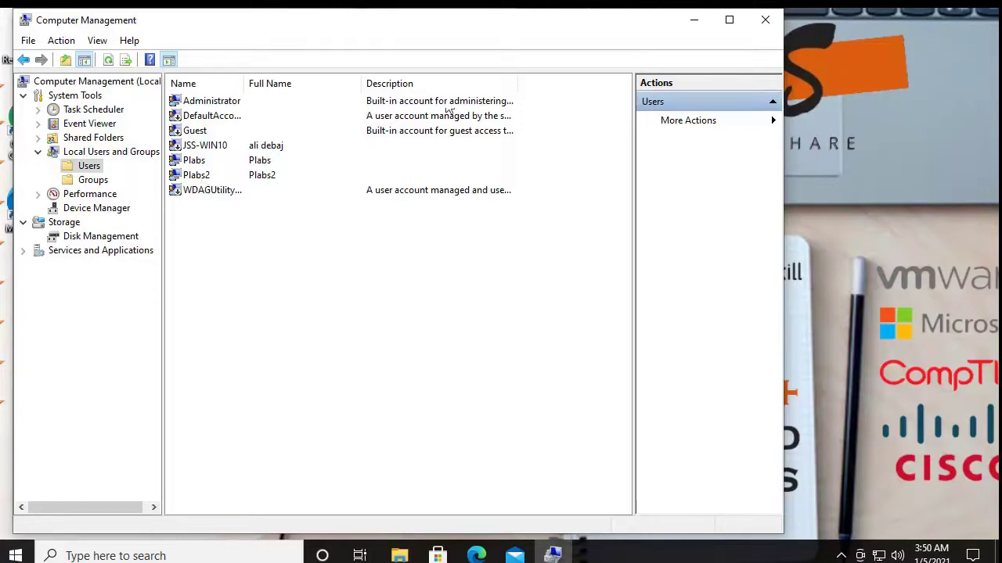
- Minimize Computer Management once Plabs2 shows in the user list
click(694, 20)
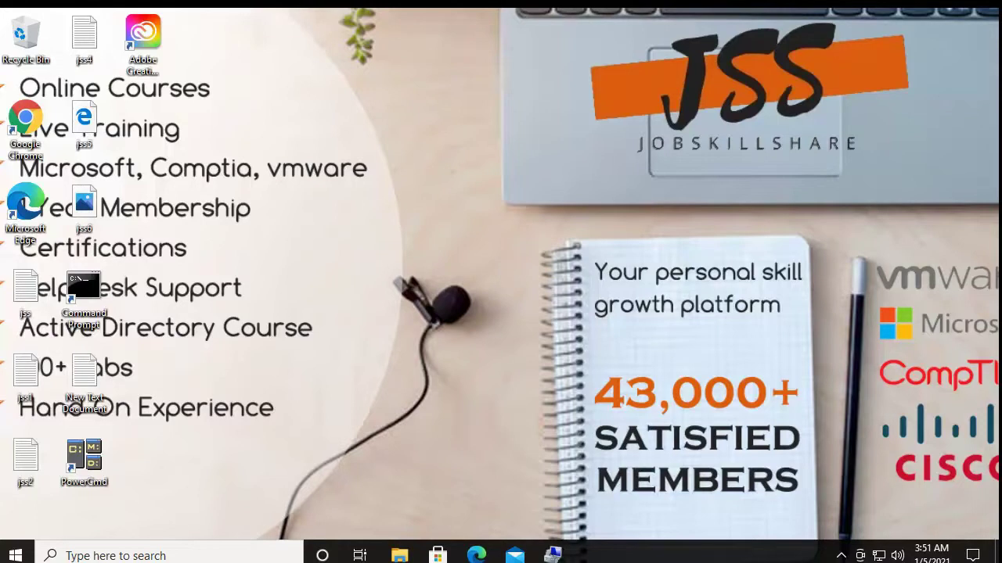
- Search Windows for 'control' and launch Control Panel
click(230, 556)
click(227, 556)
text(control)
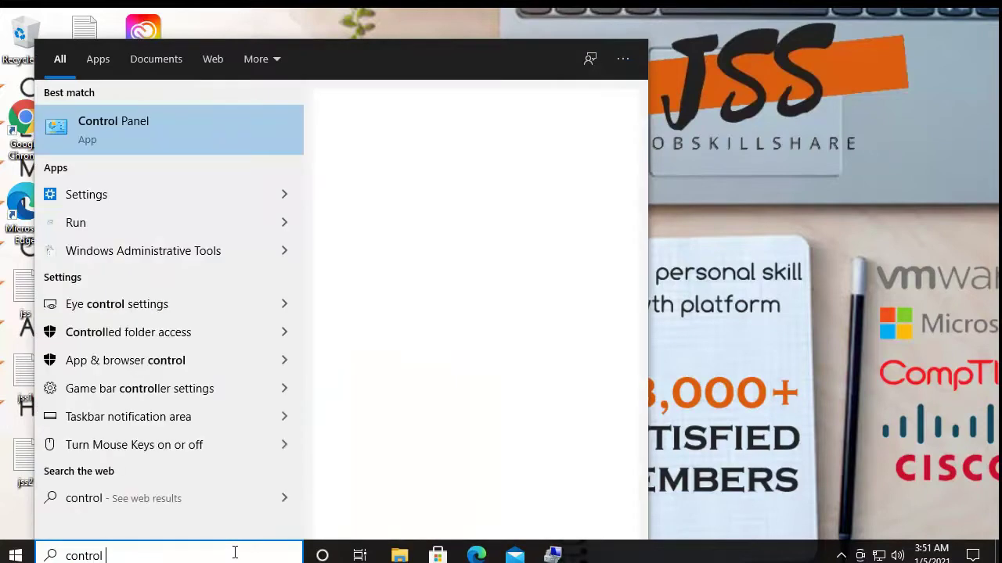
click(178, 133)
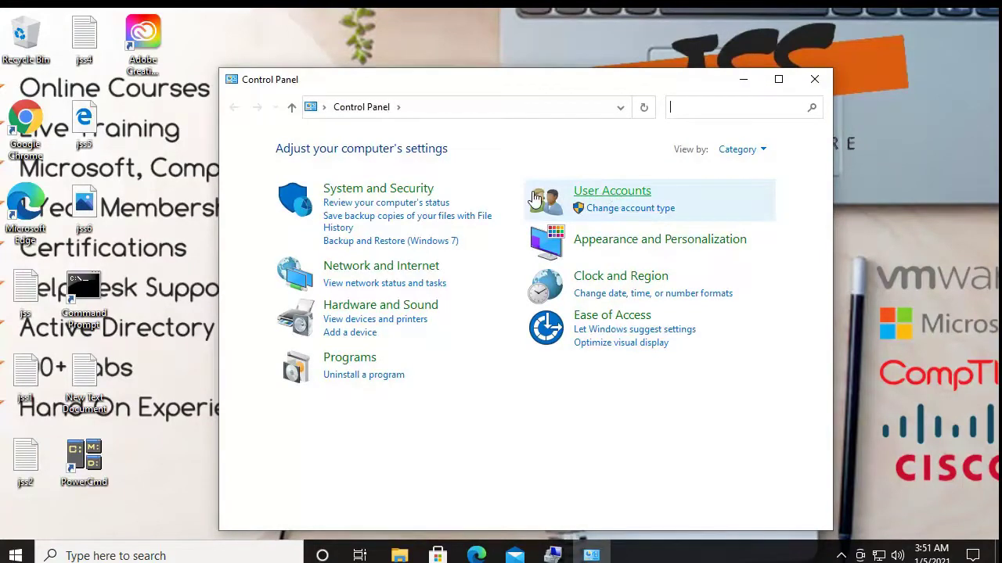
- Go to User Accounts > Manage another account and select the Plabs2 account
click(534, 198)
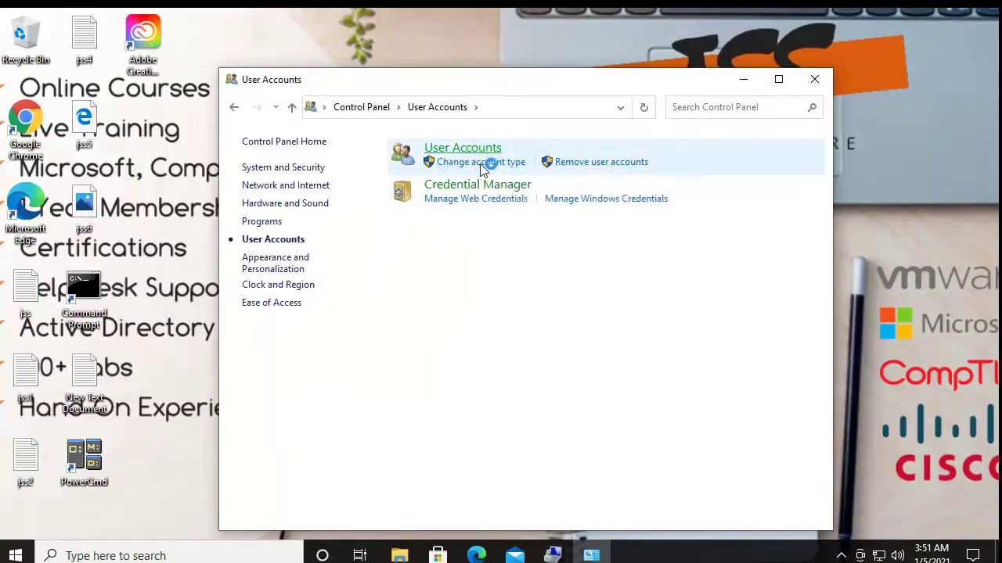
click(476, 155)
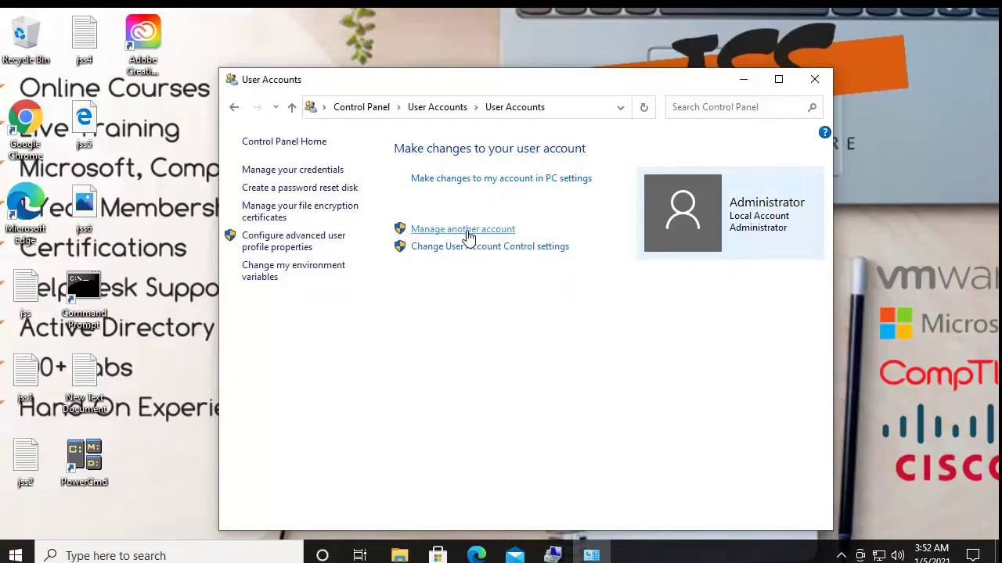
click(465, 230)
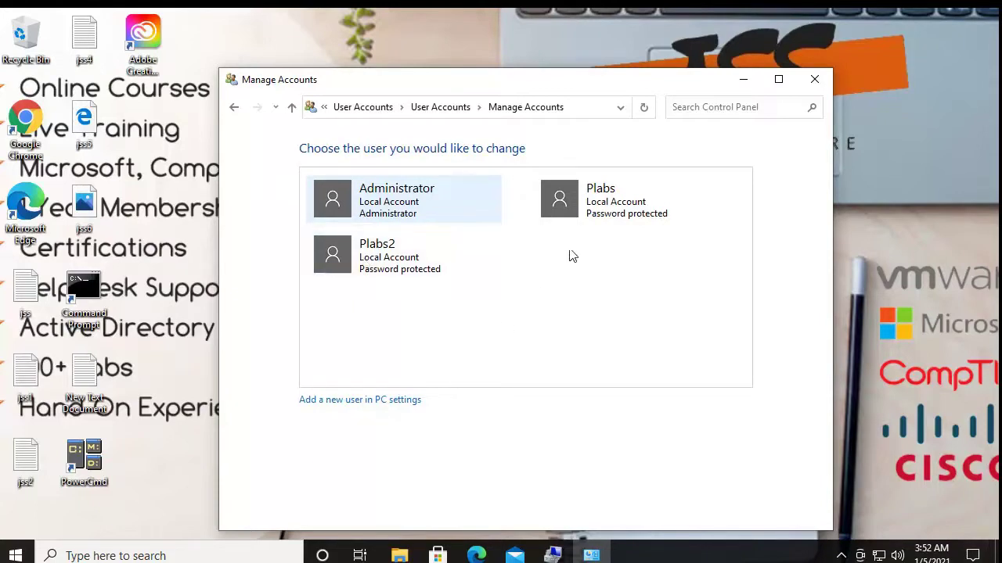
click(372, 256)
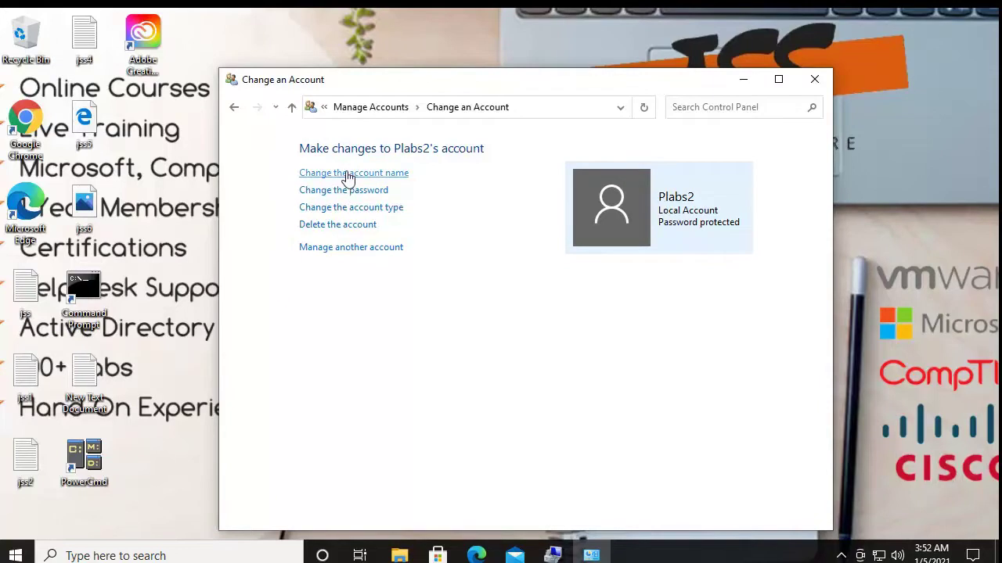
- Confirm Plabs2's account type is Standard, then close Control Panel
click(342, 207)
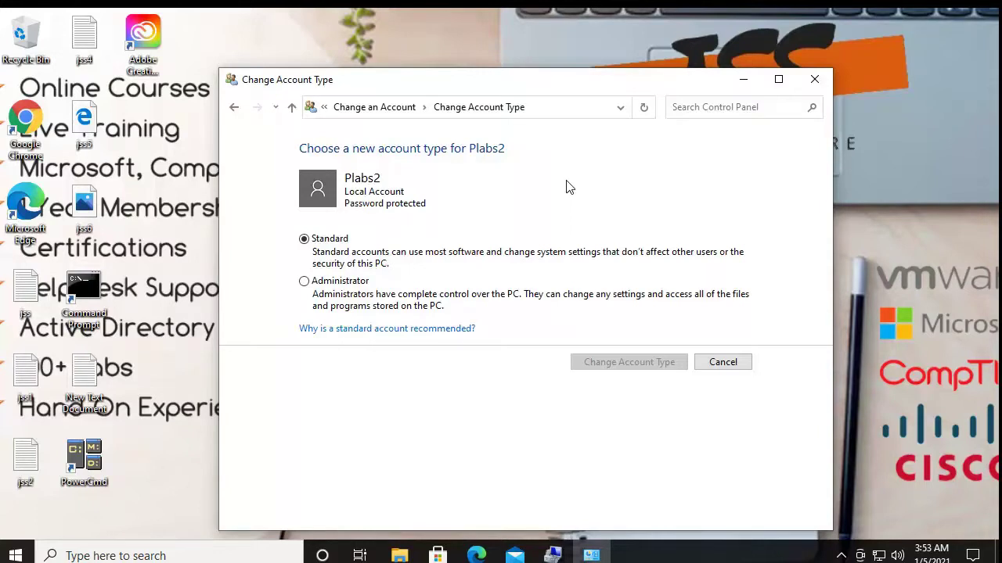
click(814, 84)
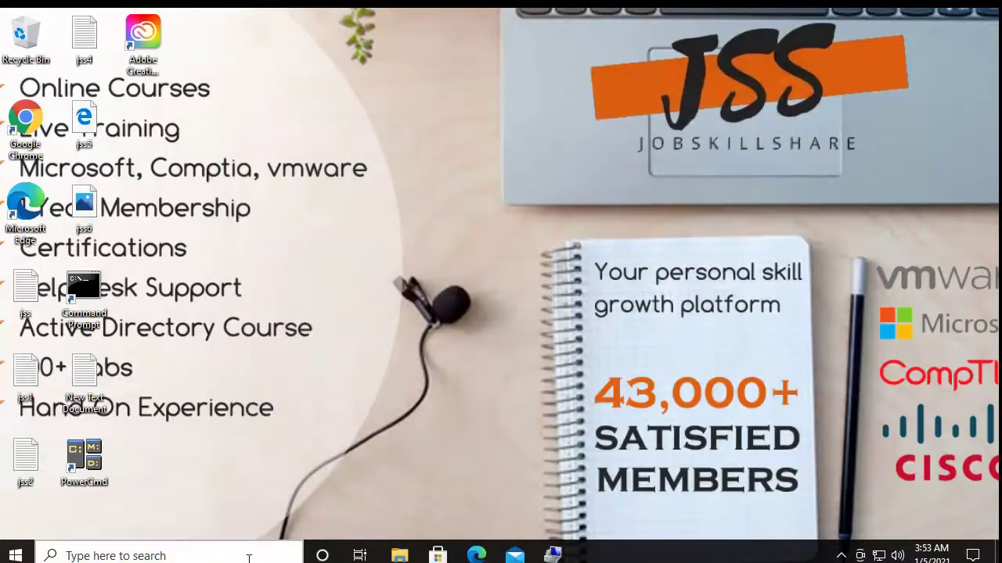
- Search Windows for 'local' and launch Local Security Policy
click(207, 557)
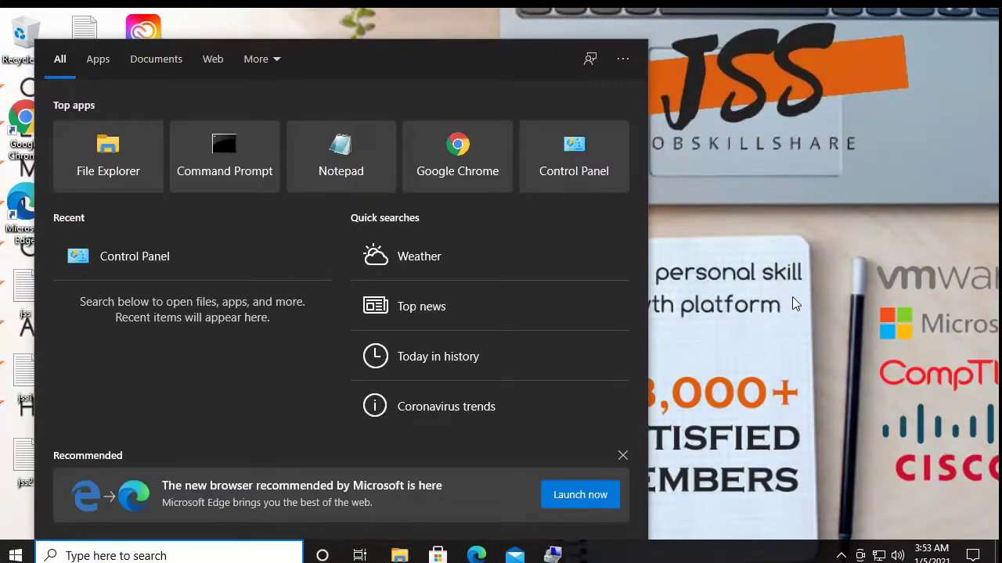
text(local)
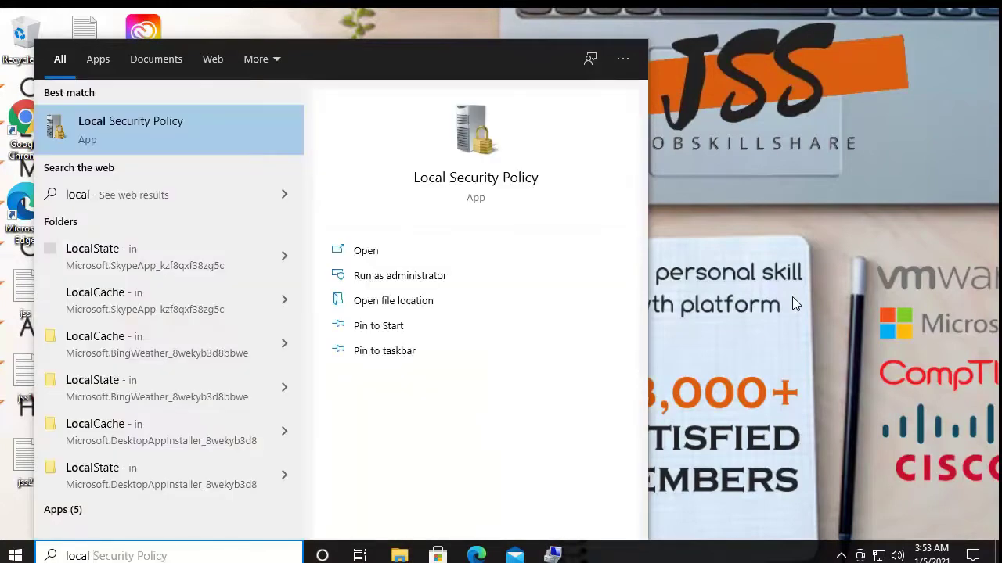
click(187, 129)
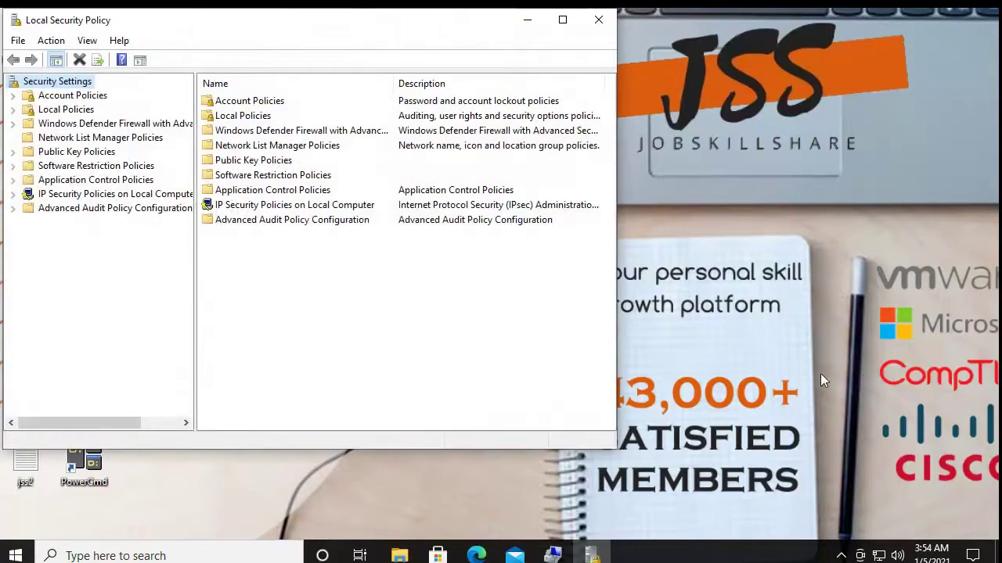
- View Password Policy: 42-day maximum age, 0-character minimum length, complexity disabled
click(79, 109)
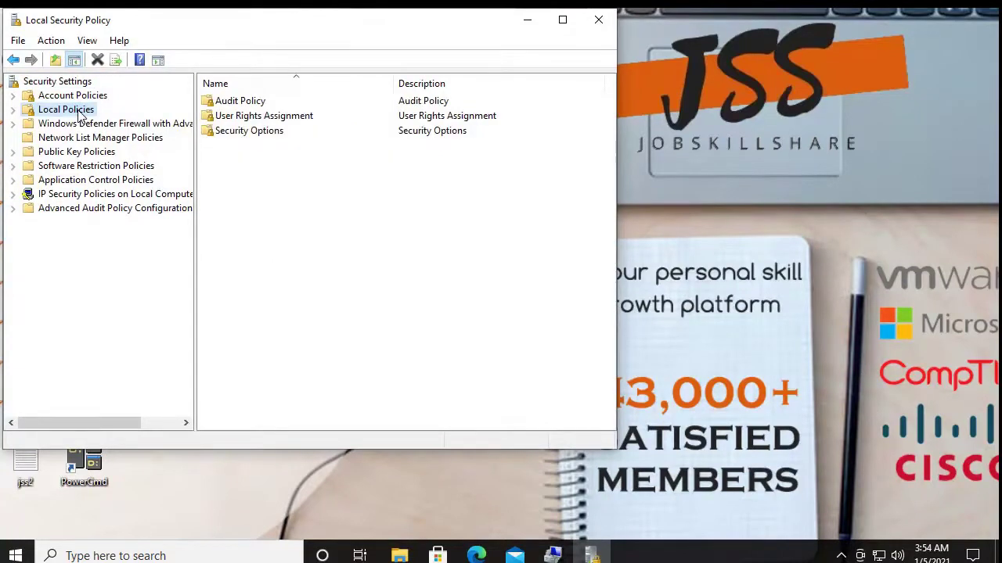
click(52, 98)
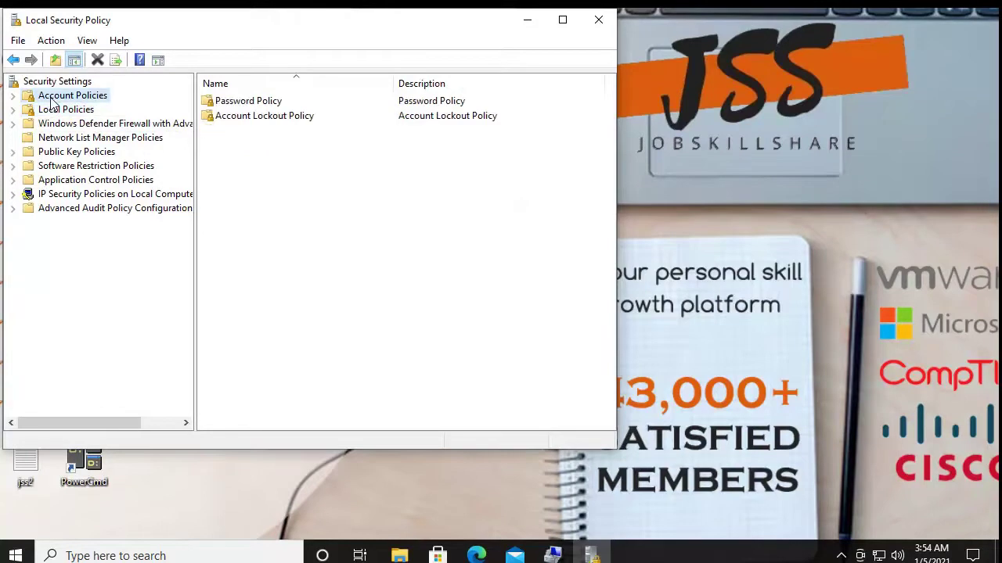
click(13, 95)
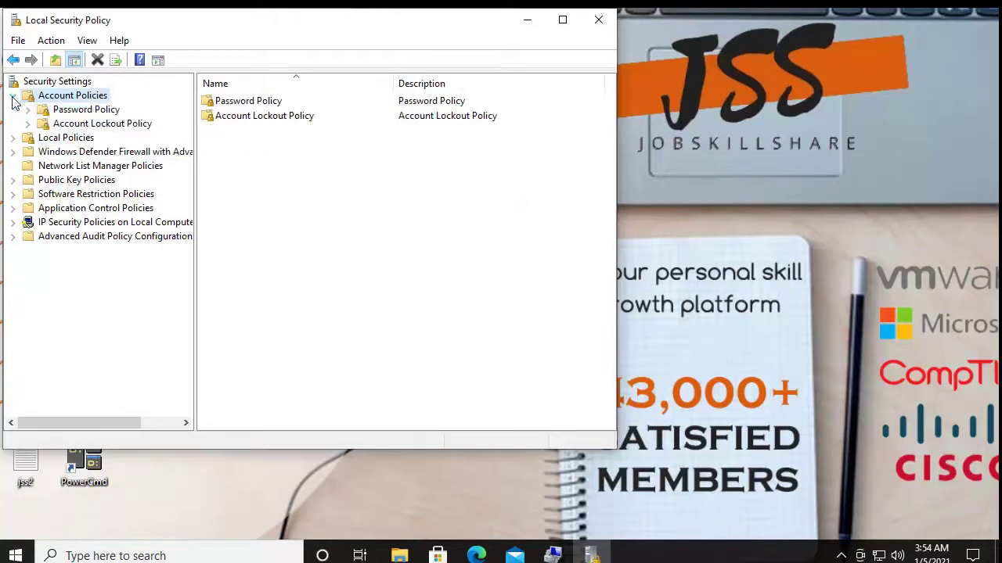
click(49, 113)
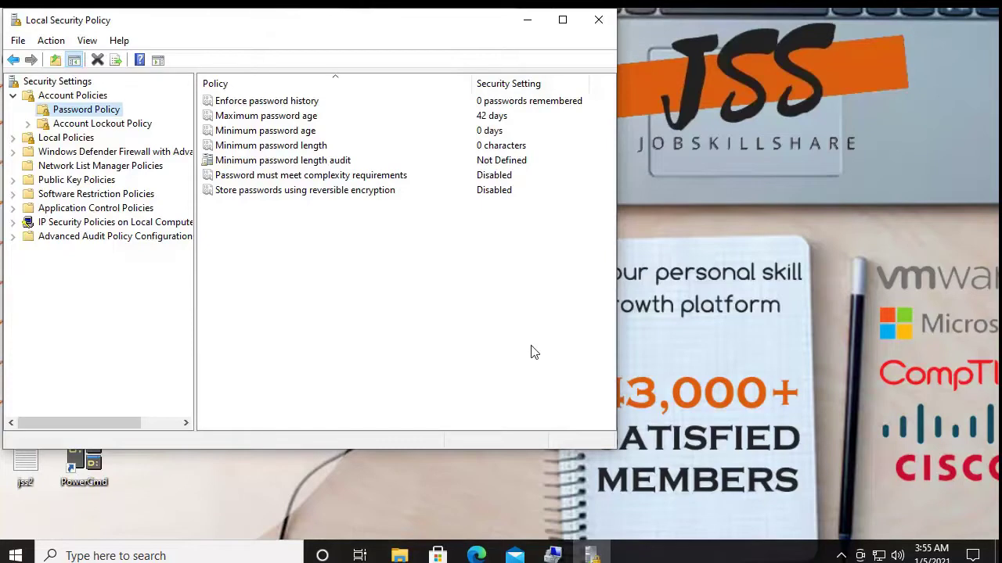
click(399, 556)
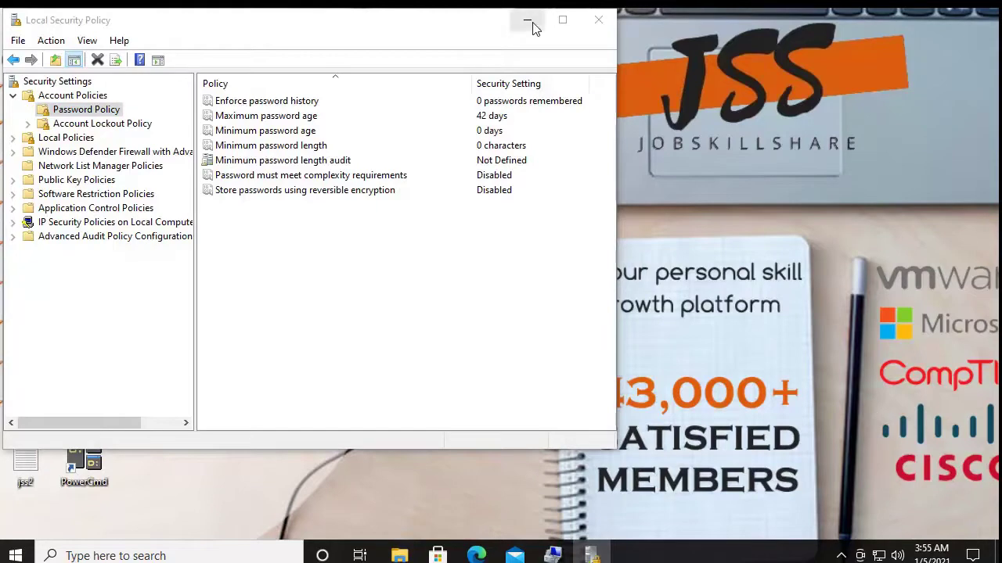
- Browse to C:\Users and inspect the Administrator profile folder
click(529, 23)
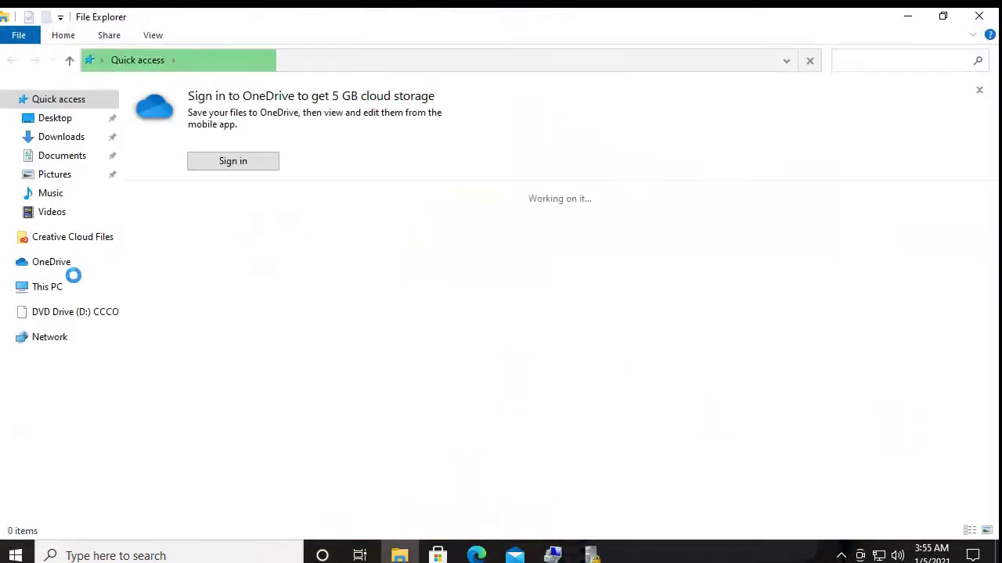
click(47, 287)
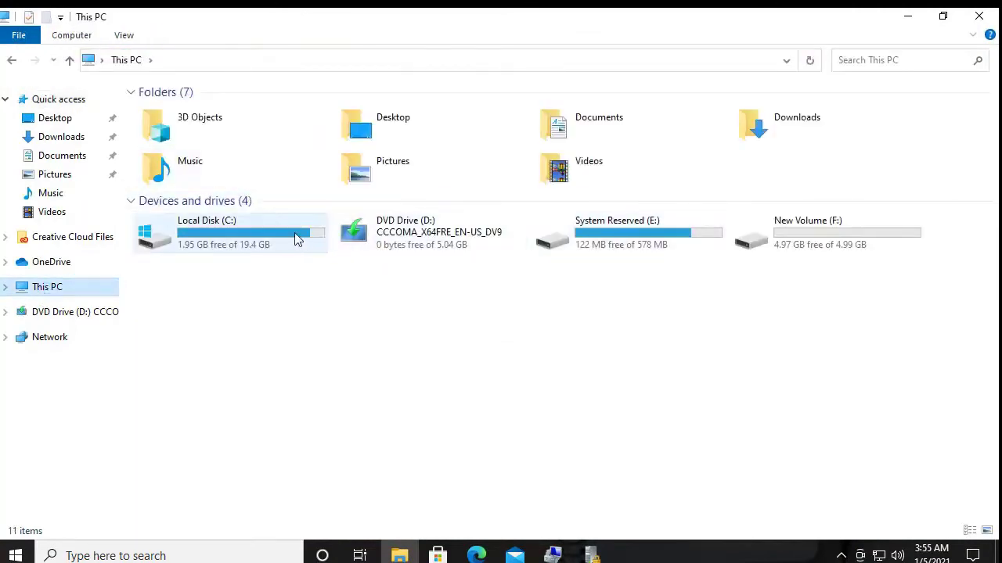
double_click(286, 230)
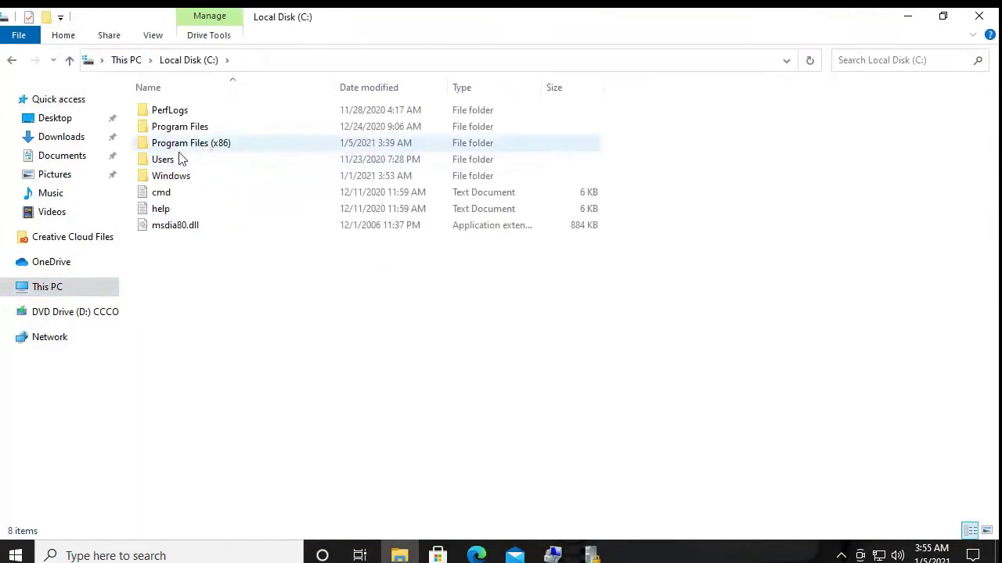
double_click(179, 159)
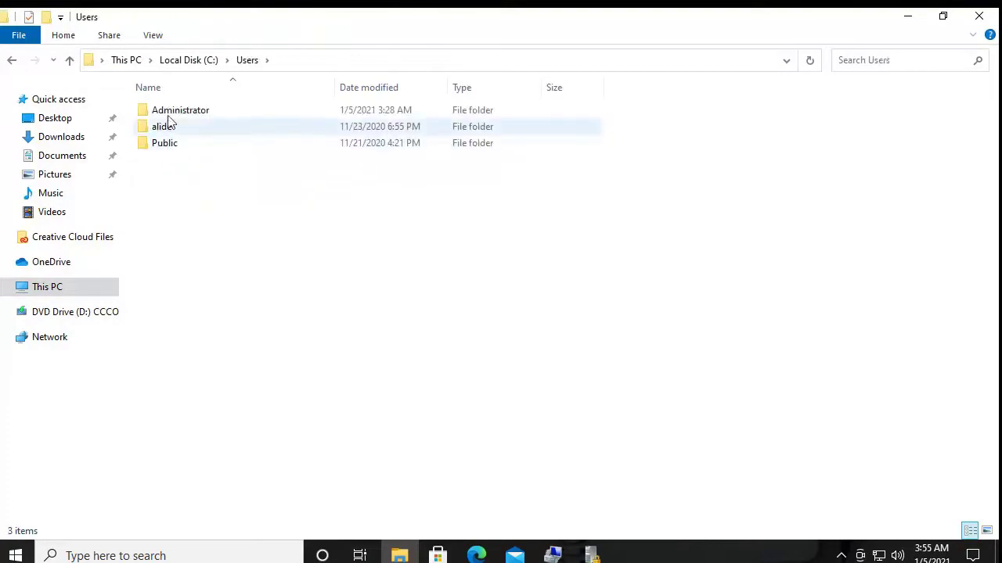
double_click(178, 112)
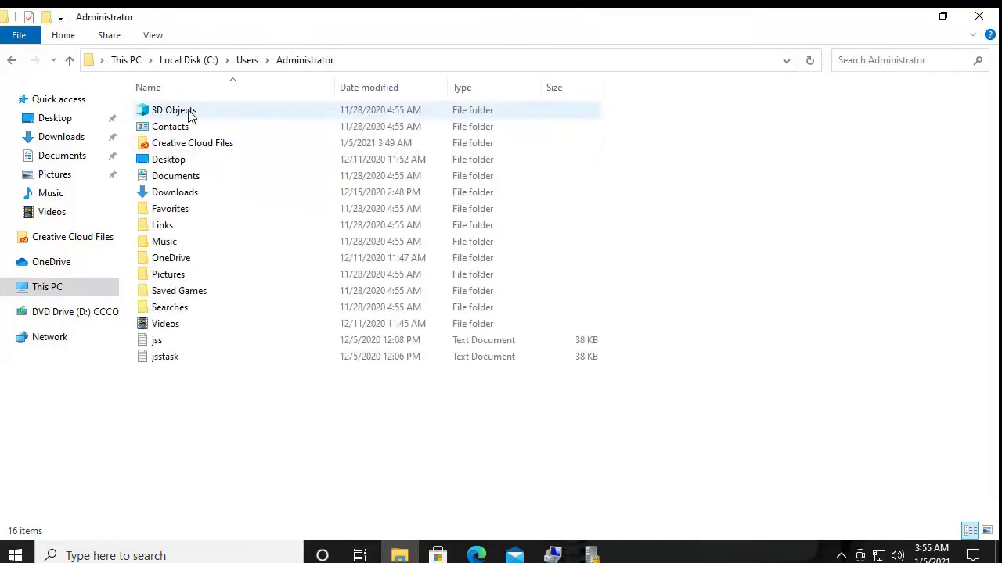
click(249, 60)
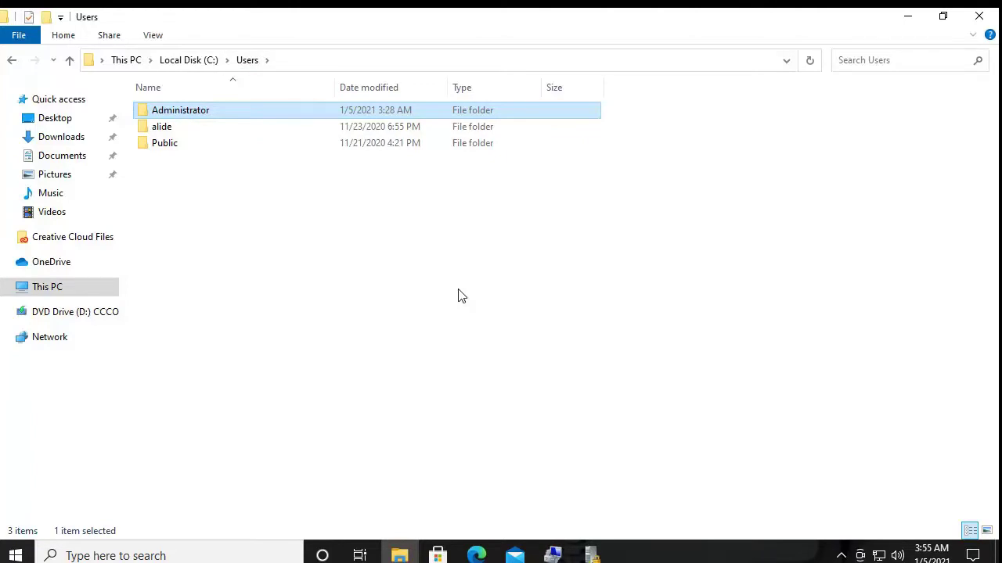
double_click(215, 112)
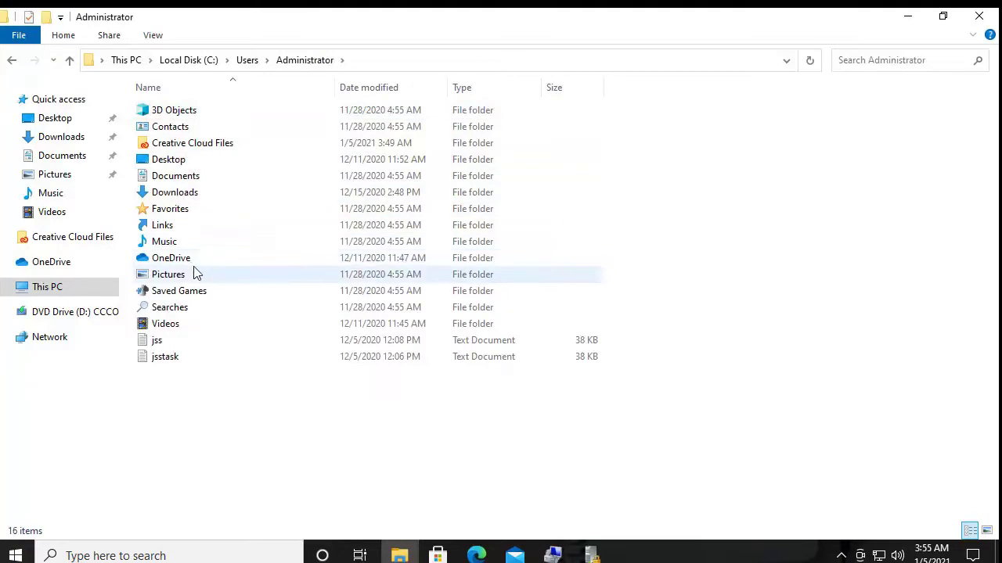
click(254, 62)
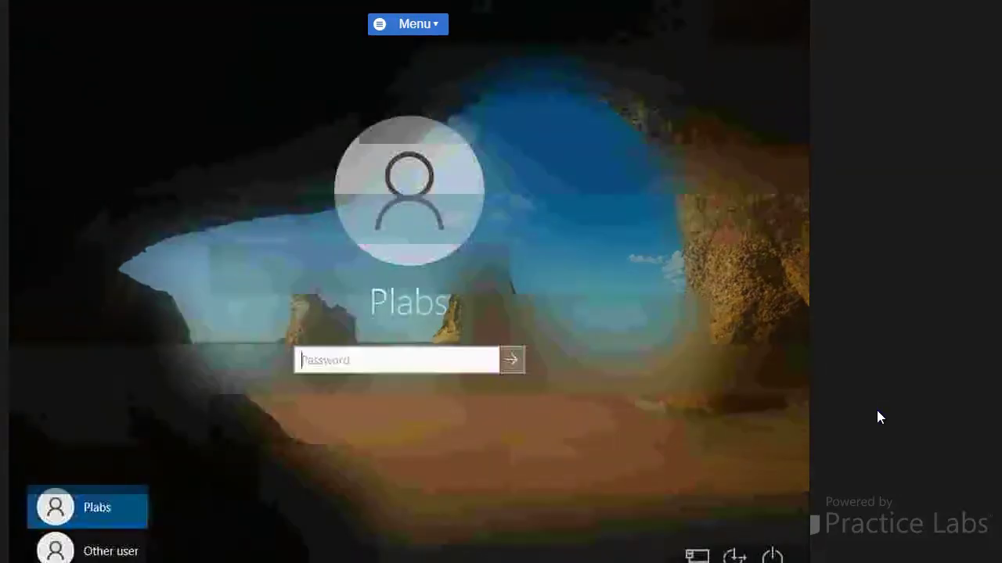
- Sign in as Other user with the local account .\plabs and its password
key(Down)
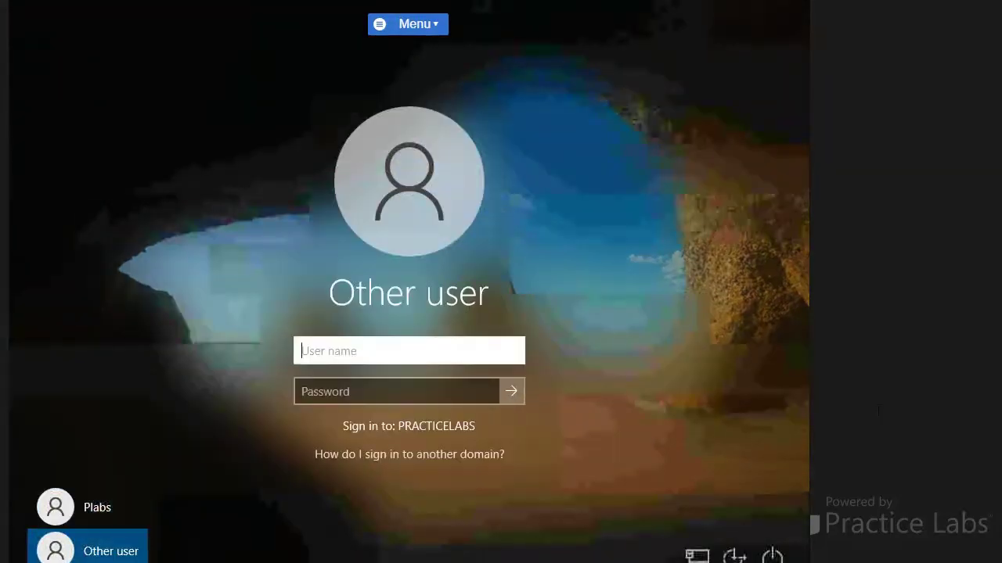
text(.\)
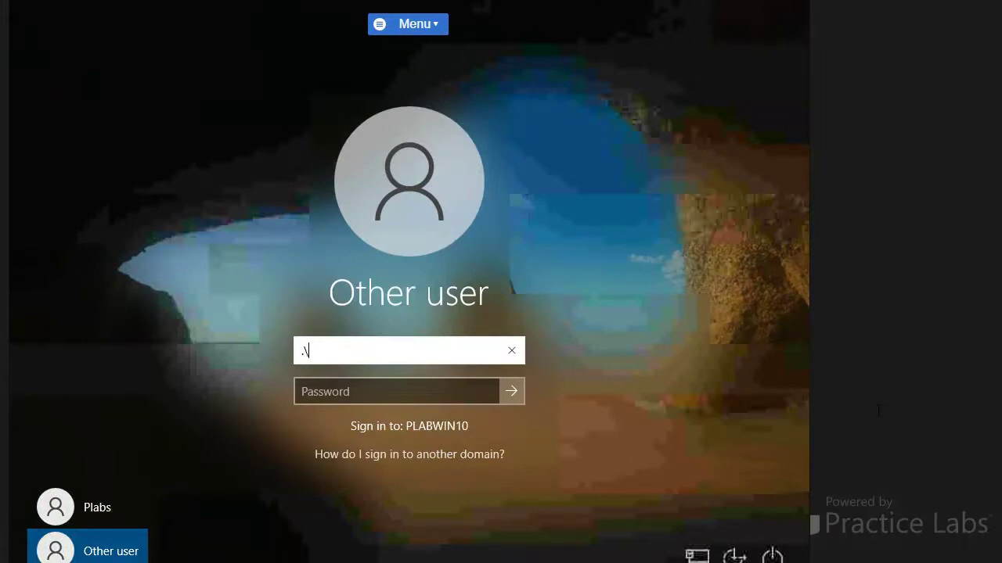
text(plabs)
key(Tab)
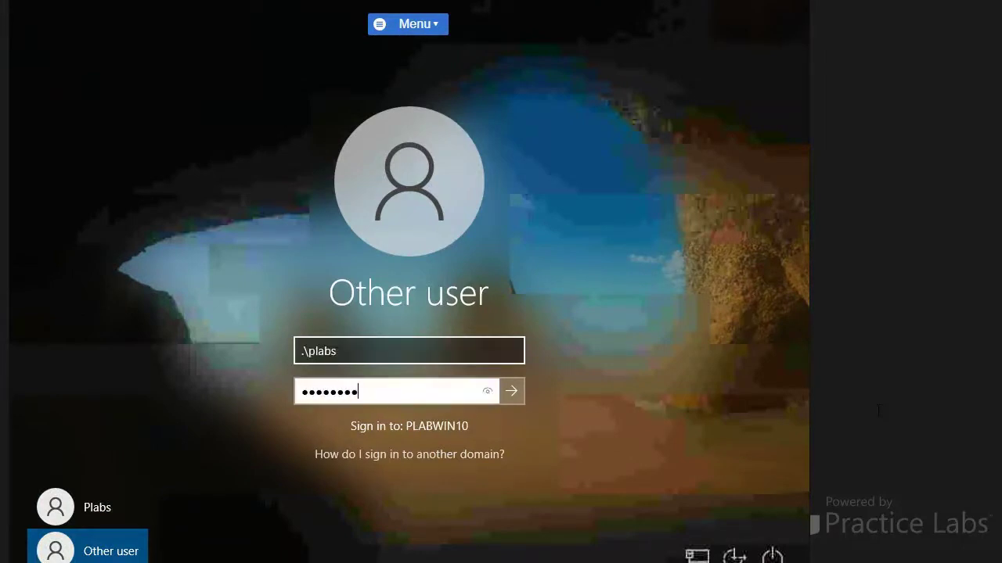
key(Return)
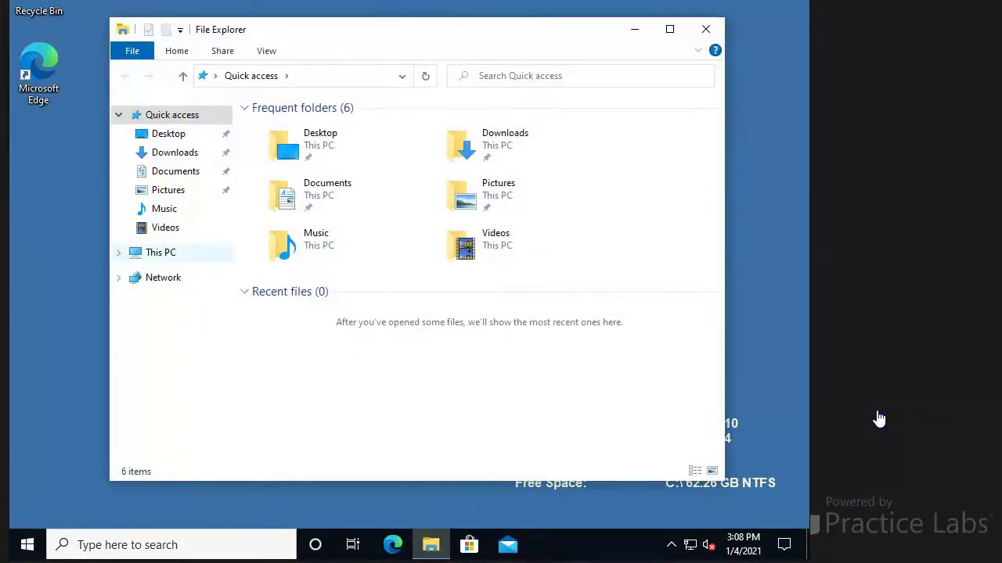
- Open C:\Users and move through the profile folders to Administrator
key(Return)
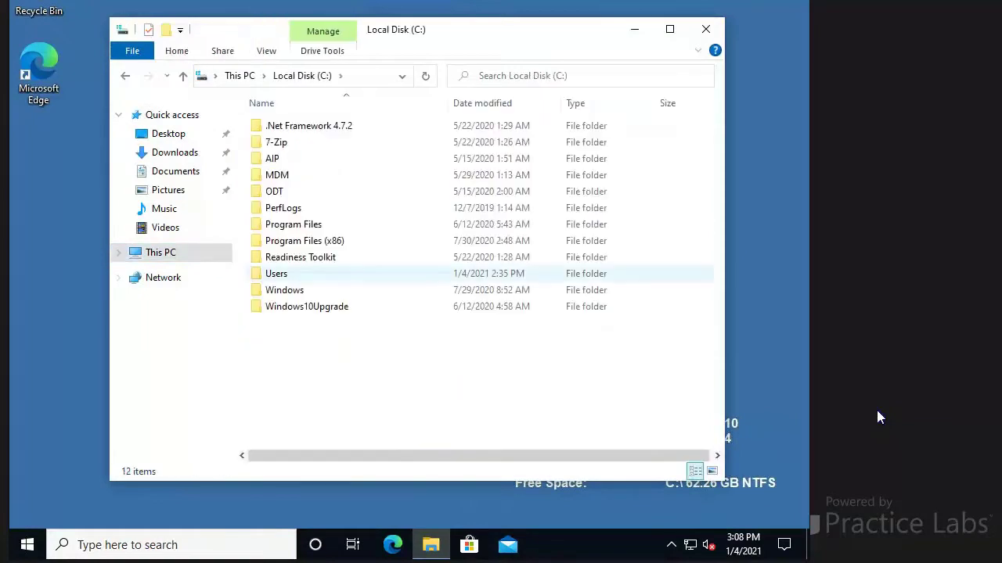
key(Return)
key(End)
key(Up)
key(Up)
key(Up)
key(Down)
key(Down)
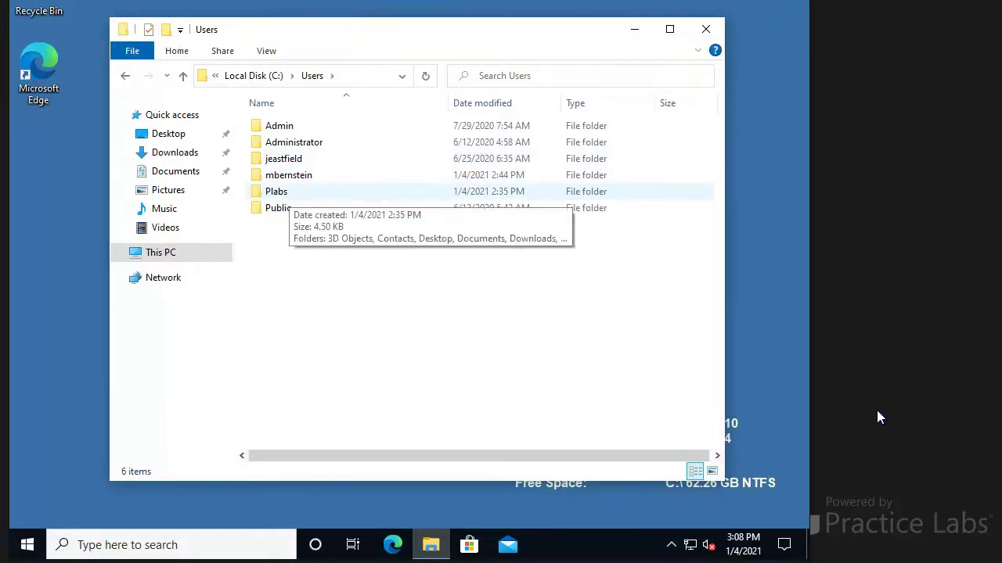
key(Up)
key(Up)
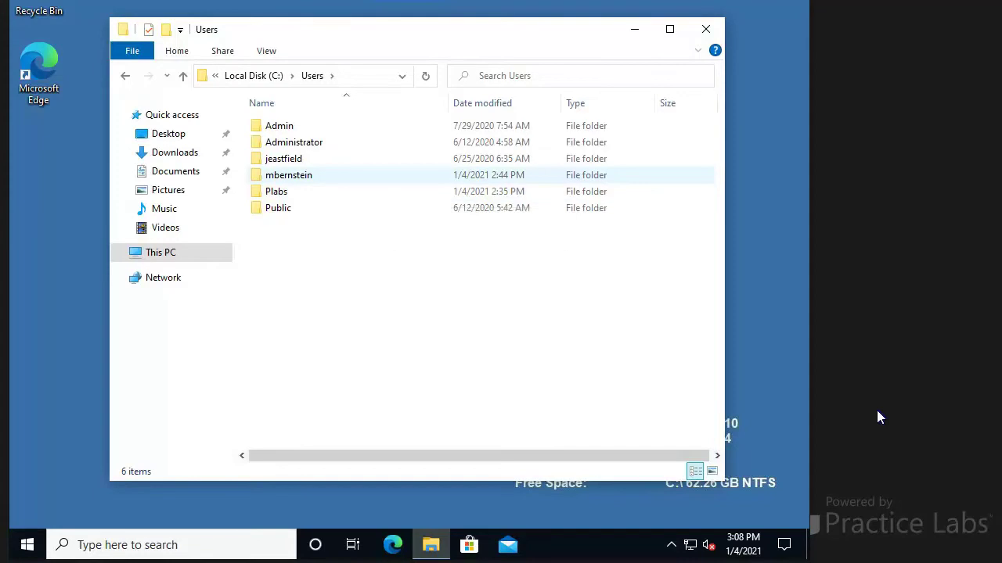
key(Down)
key(Up)
key(Down)
key(Home)
key(Down)
- Try opening the Administrator and another profile folder, cancel both access prompts, and close the window
key(Return)
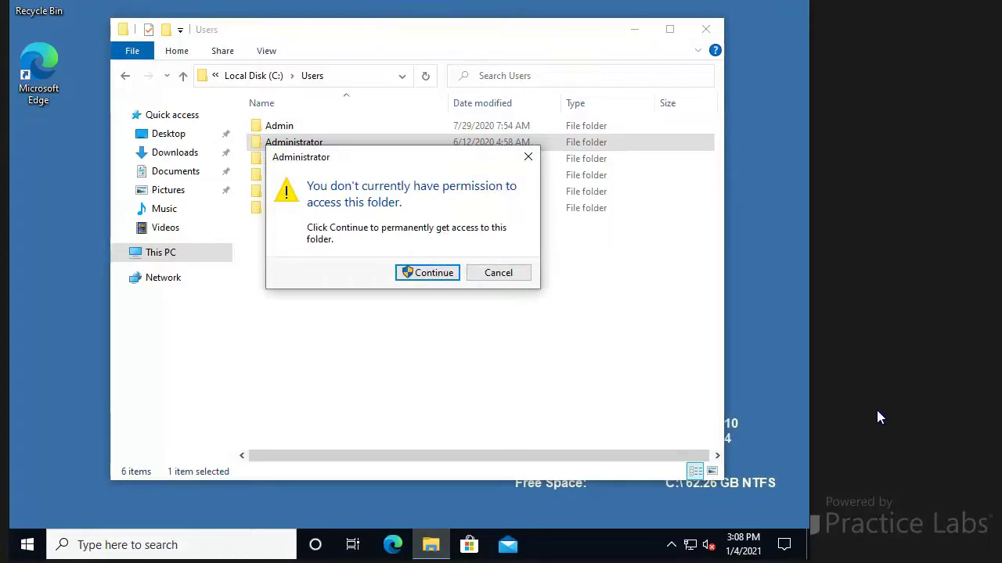
key(Tab)
key(Return)
key(Down)
key(Down)
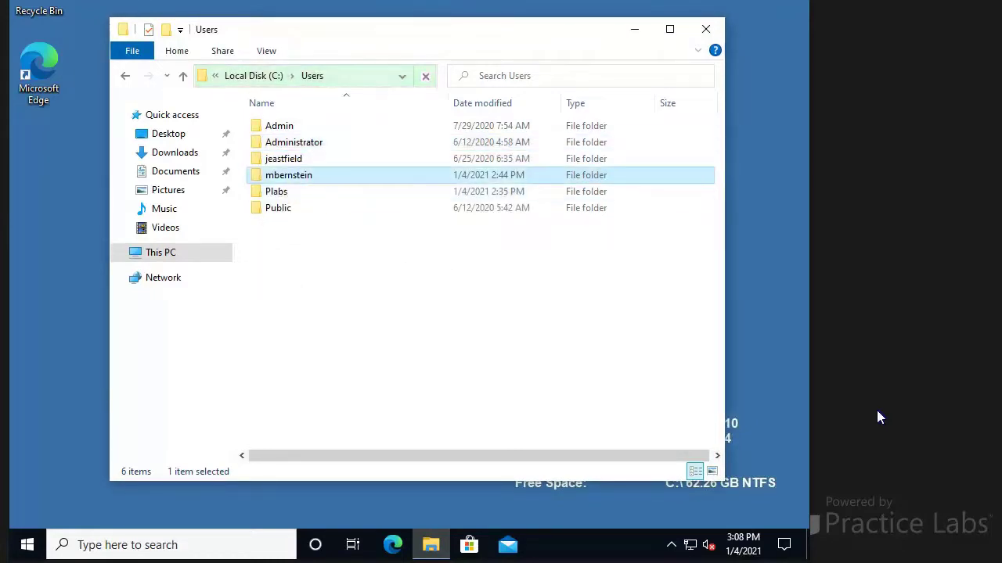
key(Return)
key(Tab)
key(Return)
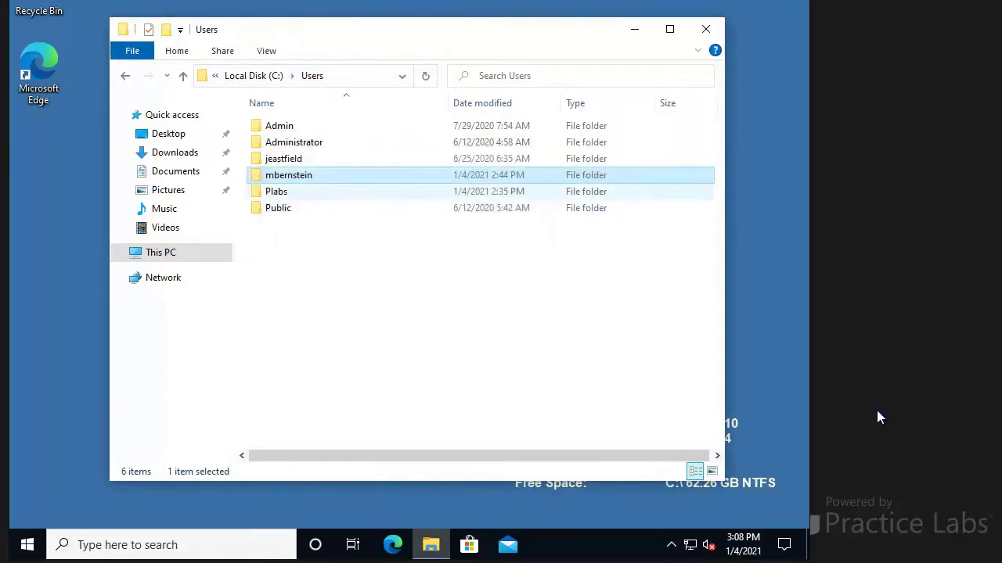
key(Down)
key(alt+F4)
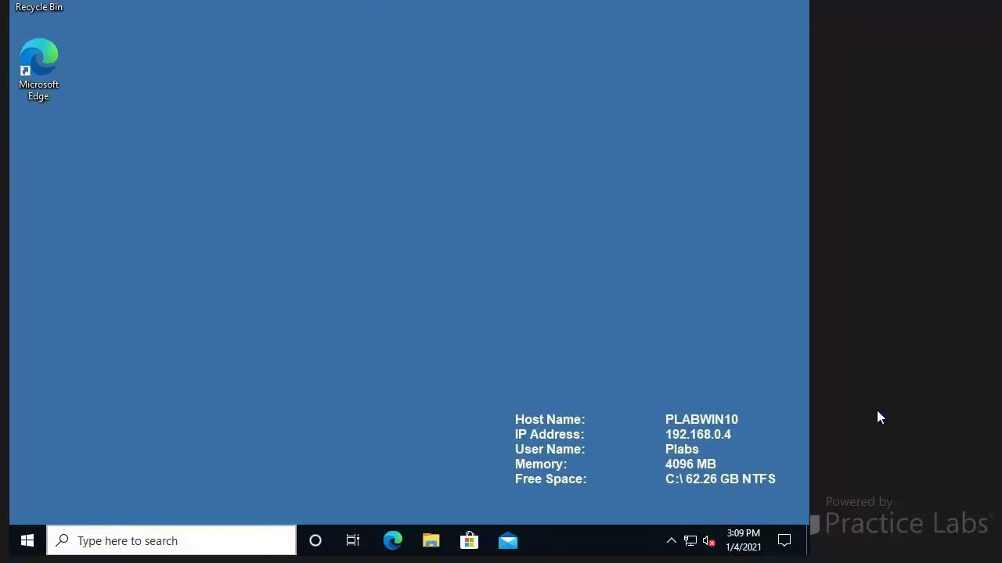
- Sign out of the PLABWIN10 session from the Win+X menu's Shut down or sign out options
key(super+x)
key(Up)
key(Right)
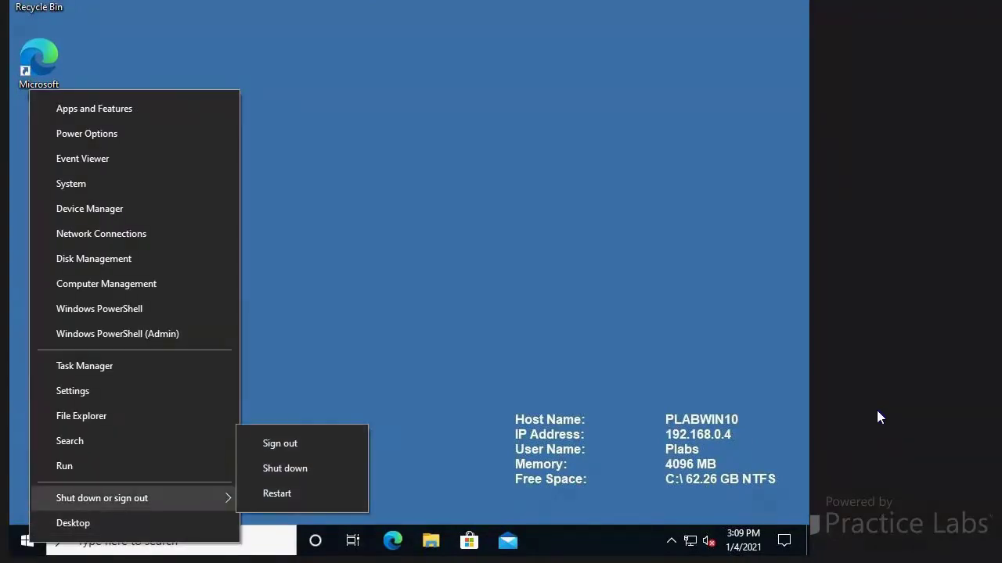
key(Return)
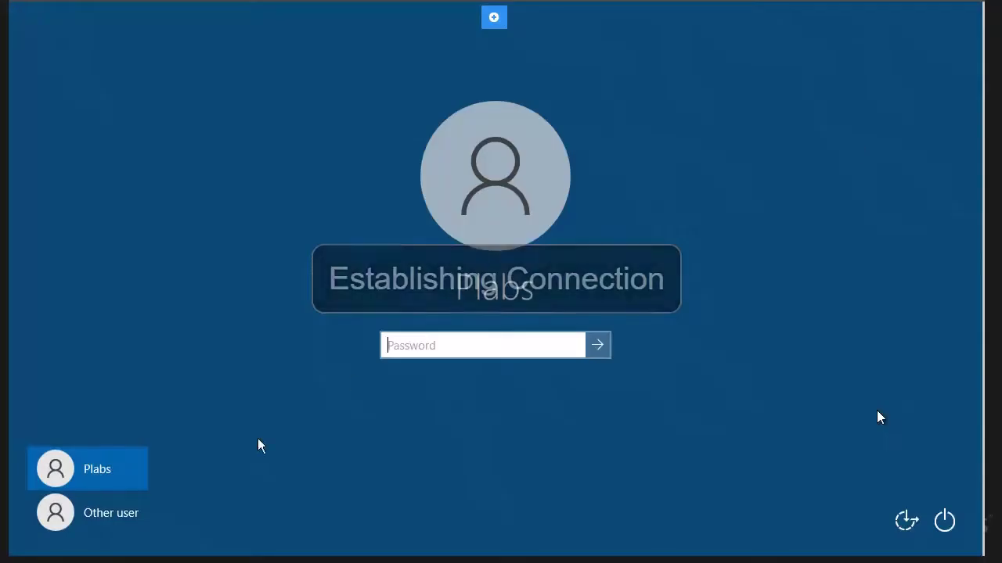
- Sign in as Other user with the PRACTICELABS domain account name and its password
click(112, 511)
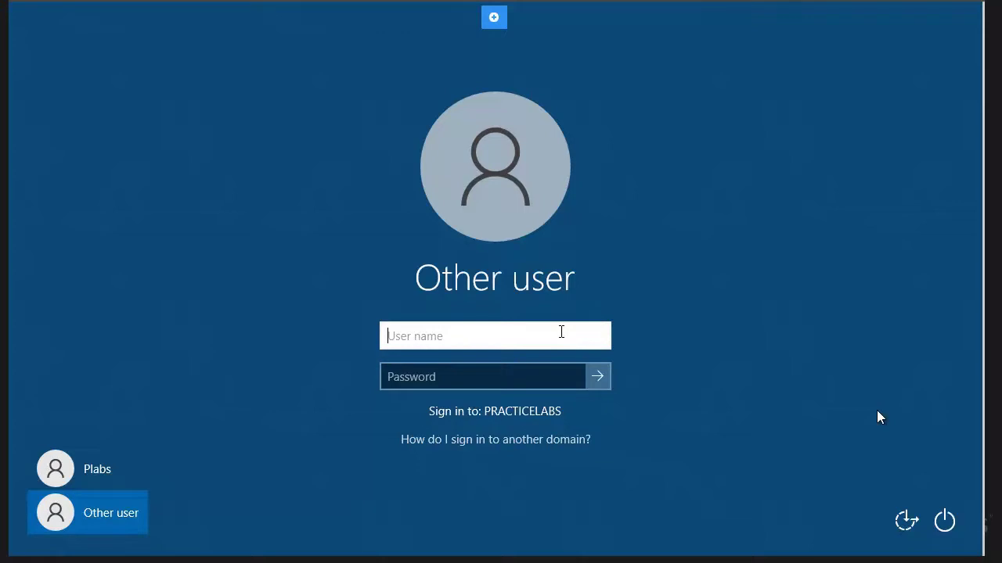
text(.)
key(BackSpace)
text(plabs)
key(ctrl+a)
key(Tab)
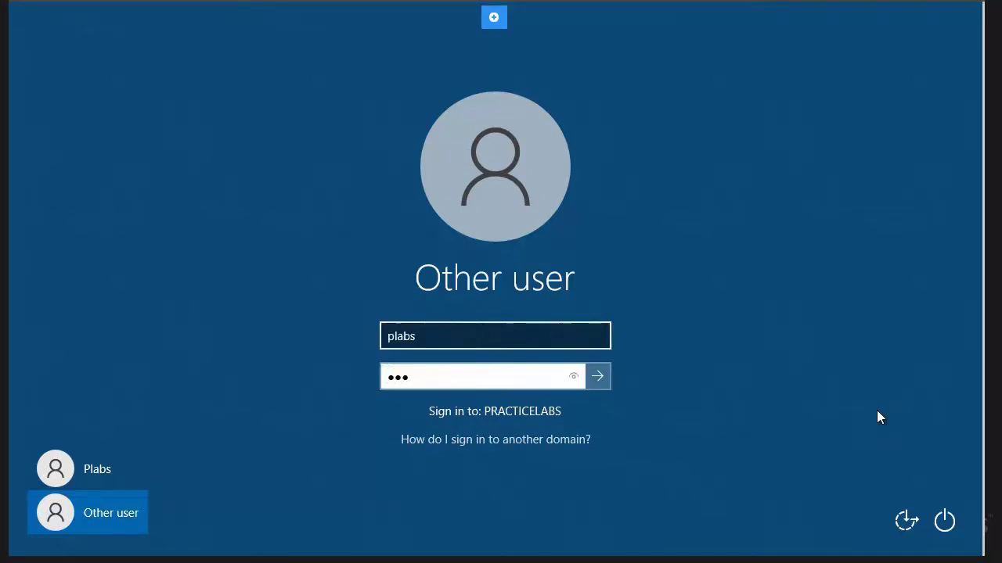
key(Return)
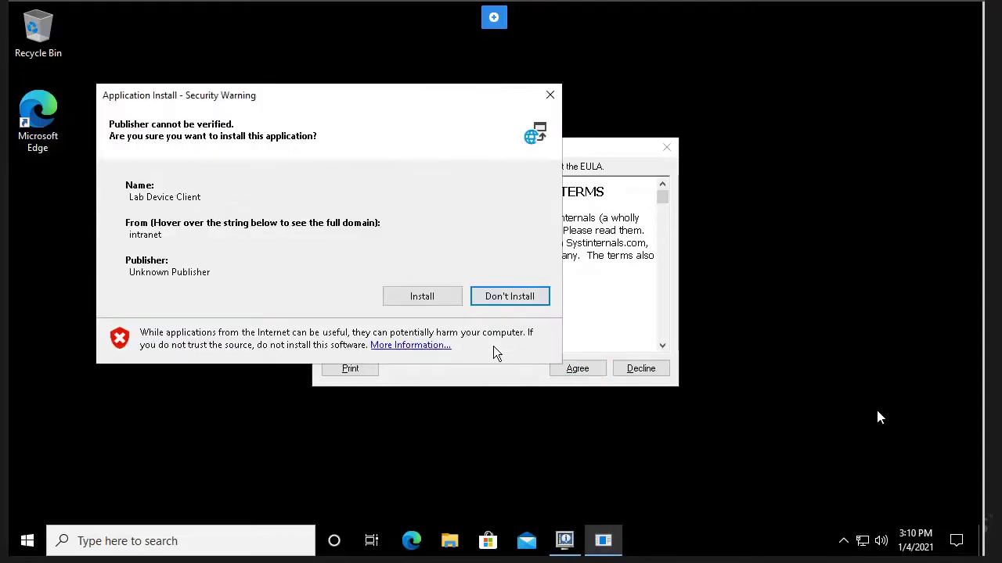
- Allow the Lab Device Client installation and agree to the Sysinternals licence terms
click(449, 305)
click(569, 373)
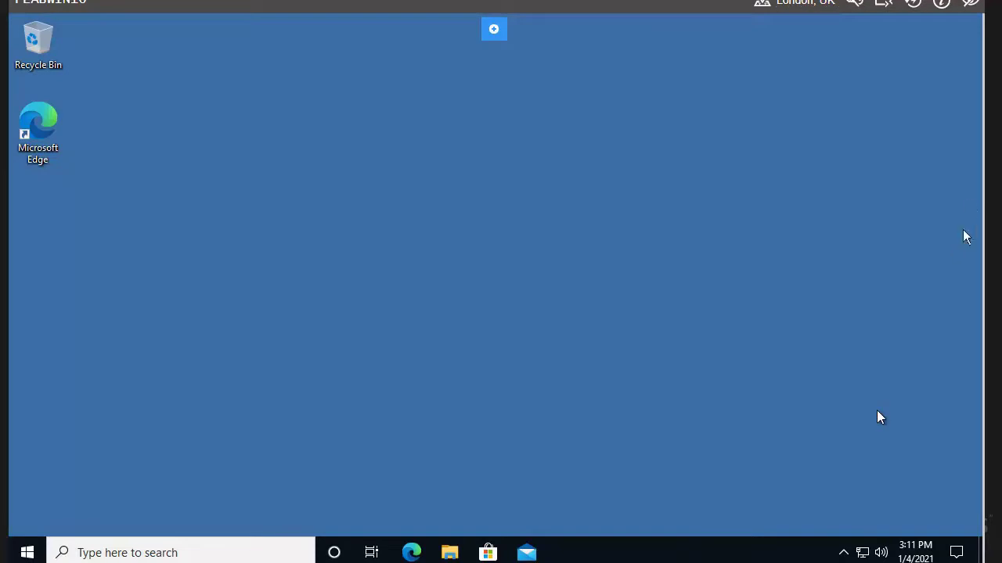
right_click(714, 556)
click(747, 505)
drag(731, 557, 962, 306)
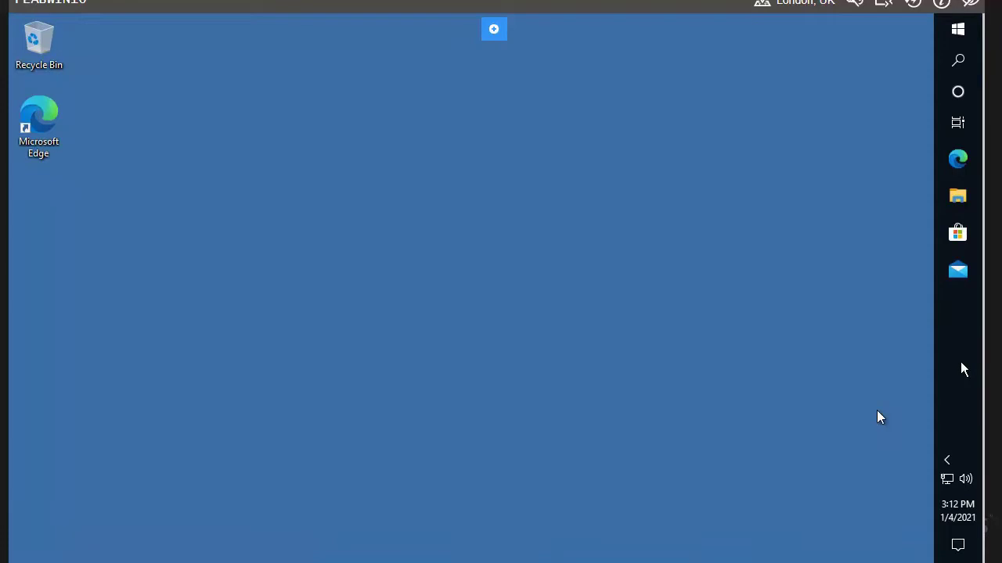
drag(960, 362, 650, 557)
right_click(719, 554)
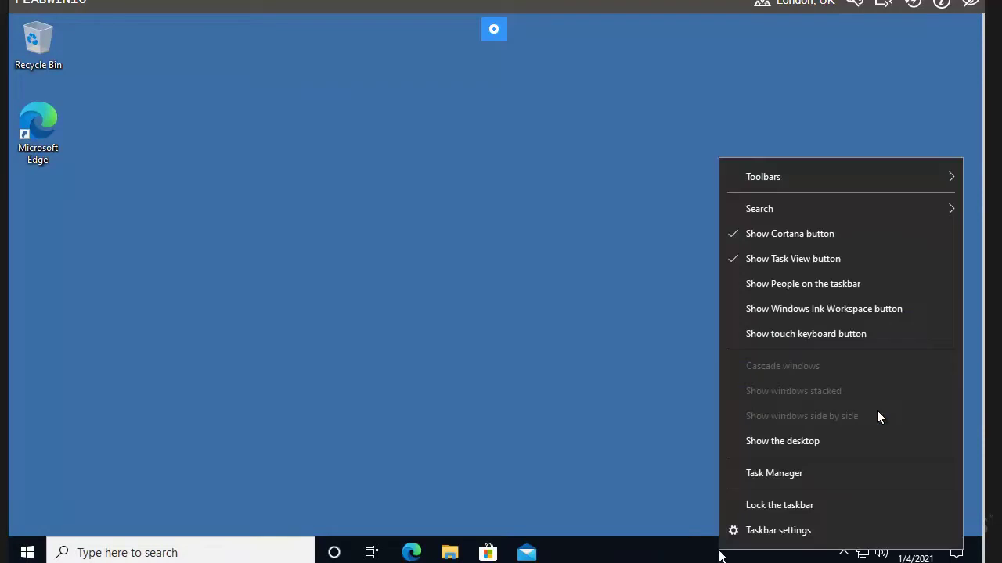
click(784, 507)
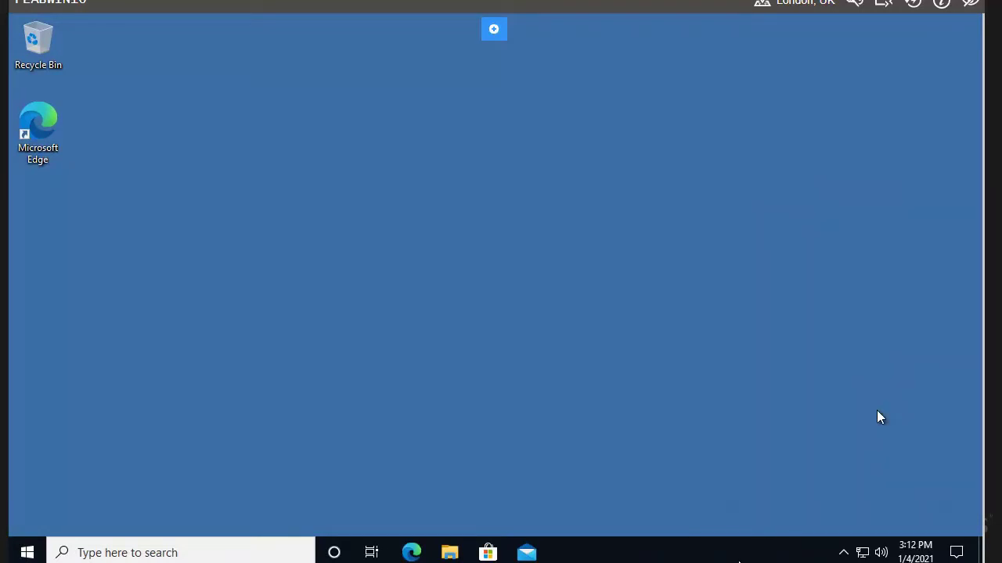
right_click(739, 558)
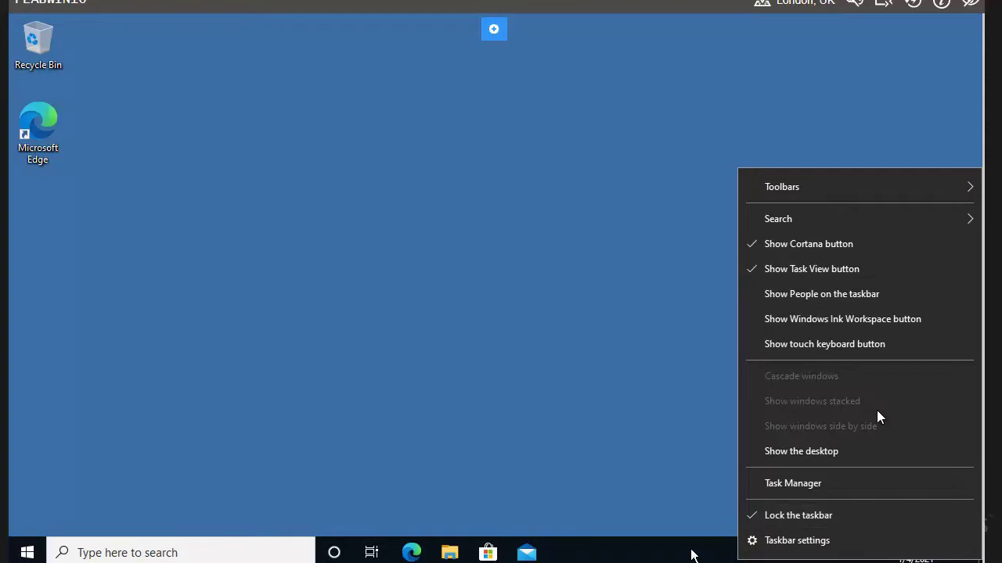
click(609, 307)
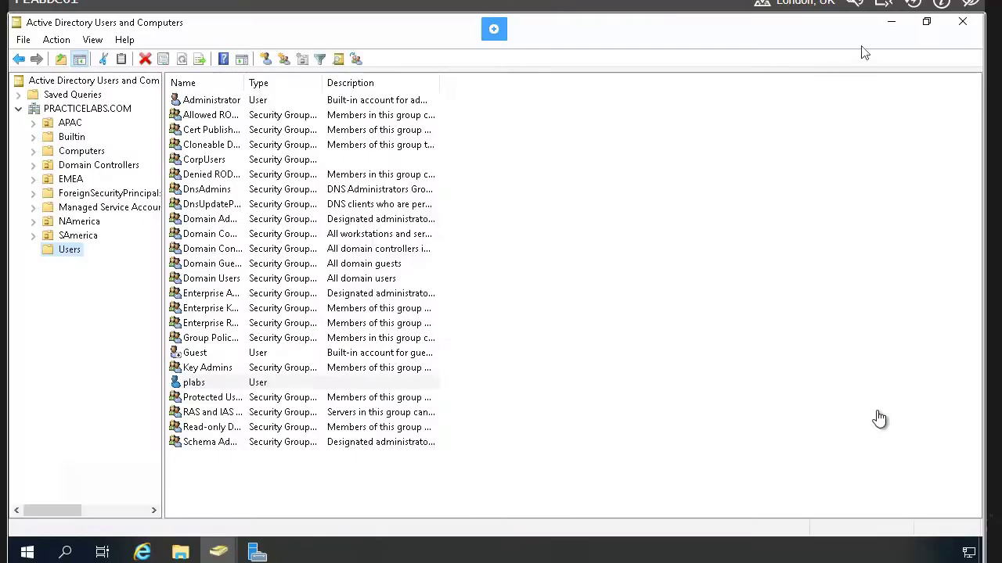
- Launch Group Policy Management from Server Manager Tools and expand Forest > Domains > PRACTICELABS.COM
click(890, 23)
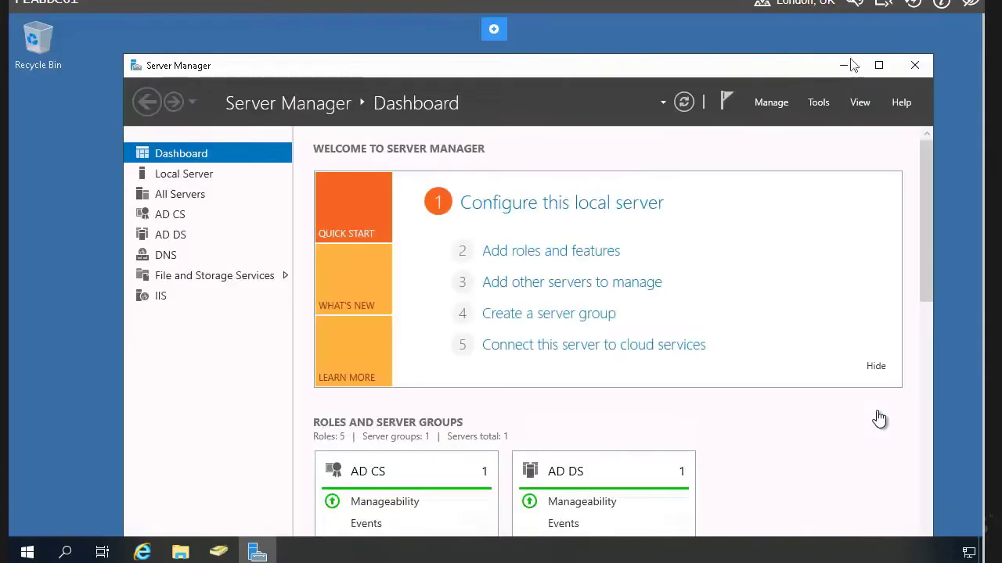
click(820, 106)
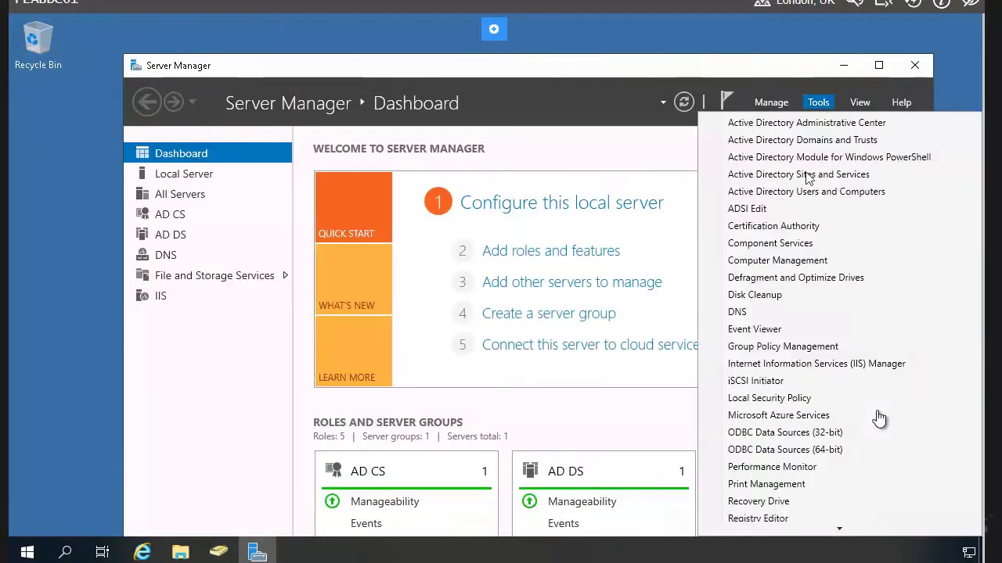
click(751, 346)
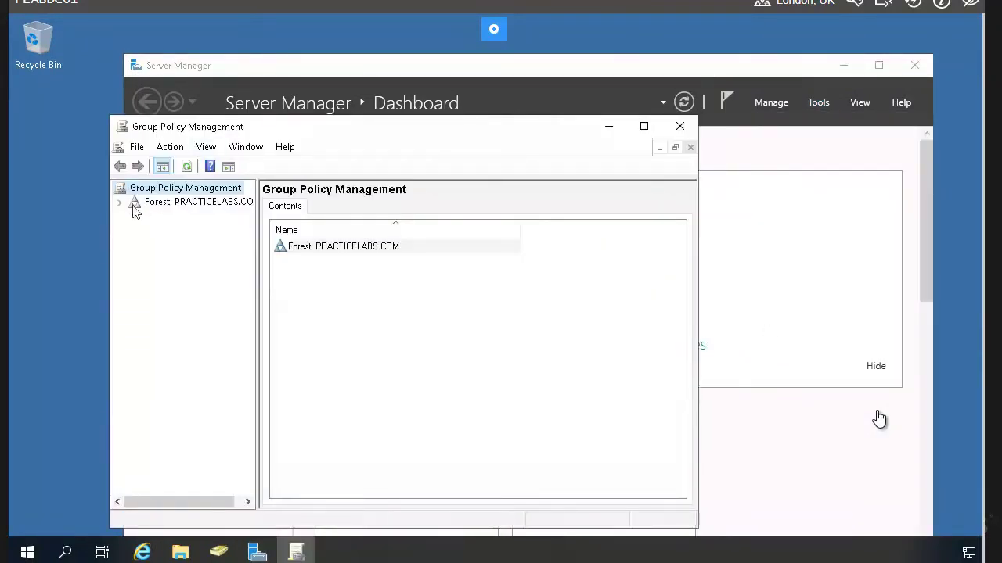
click(118, 203)
click(134, 217)
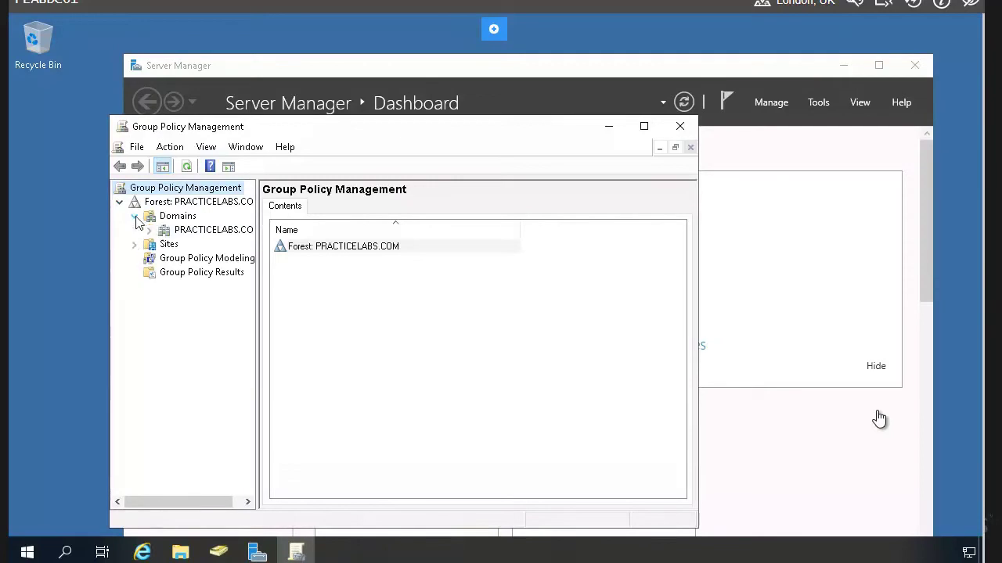
click(149, 231)
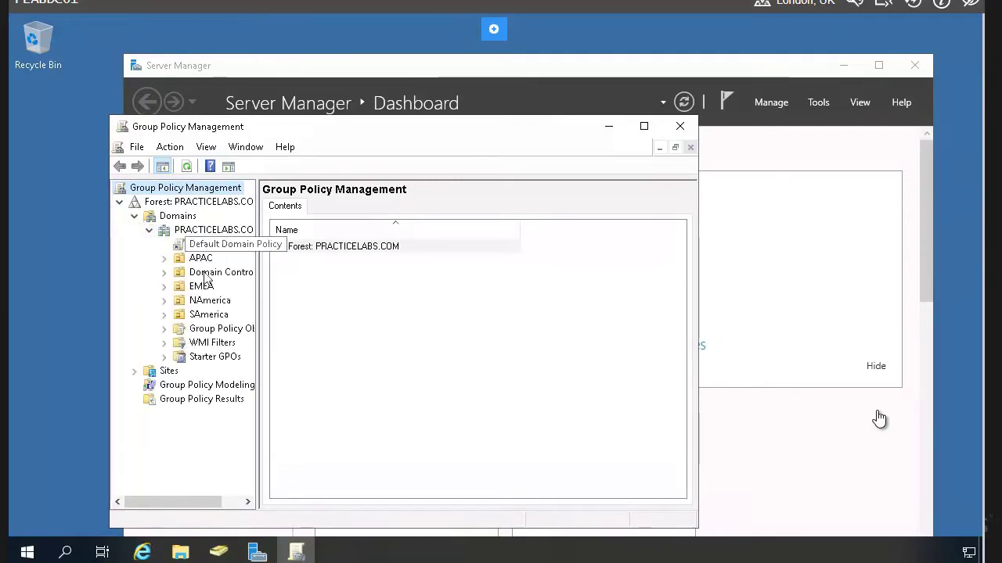